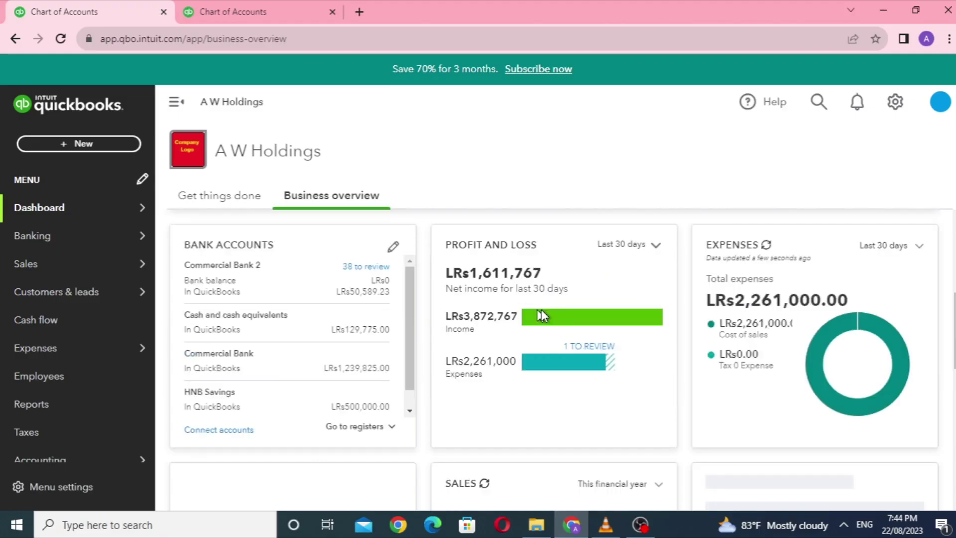
Open the Chart of Accounts in a new browser tab and start a new account there.
{"action": "mouse_move", "coordinate": [541, 314]}
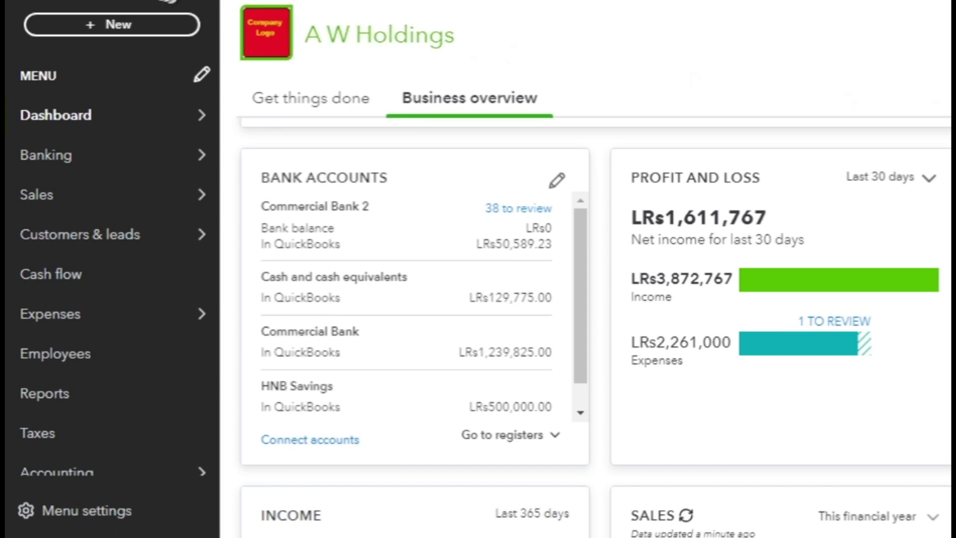
{"action": "scroll", "coordinate": [34, 270], "scroll_direction": "down", "scroll_amount": 4}
{"action": "mouse_move", "coordinate": [74, 289]}
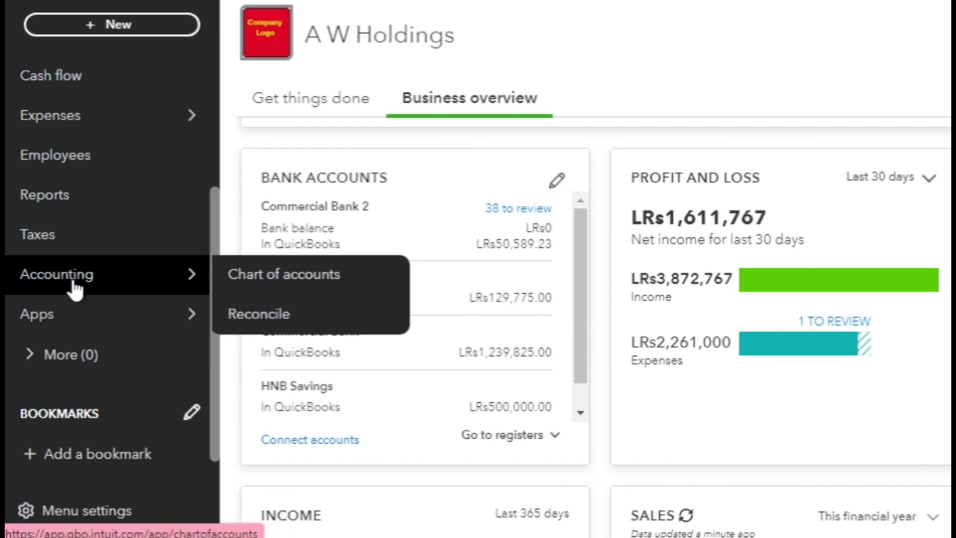
{"action": "middle_click", "coordinate": [288, 274]}
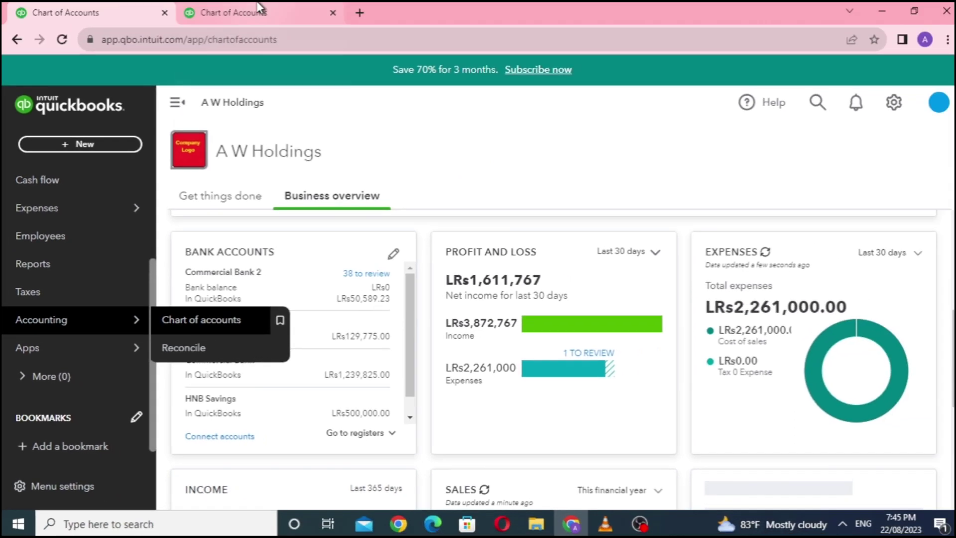
{"action": "left_click", "coordinate": [259, 12]}
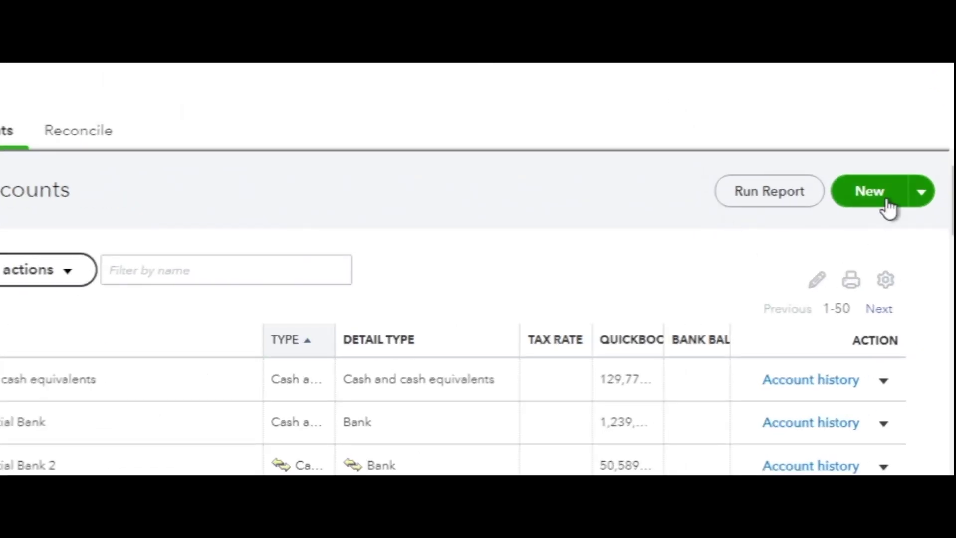
{"action": "left_click", "coordinate": [886, 202]}
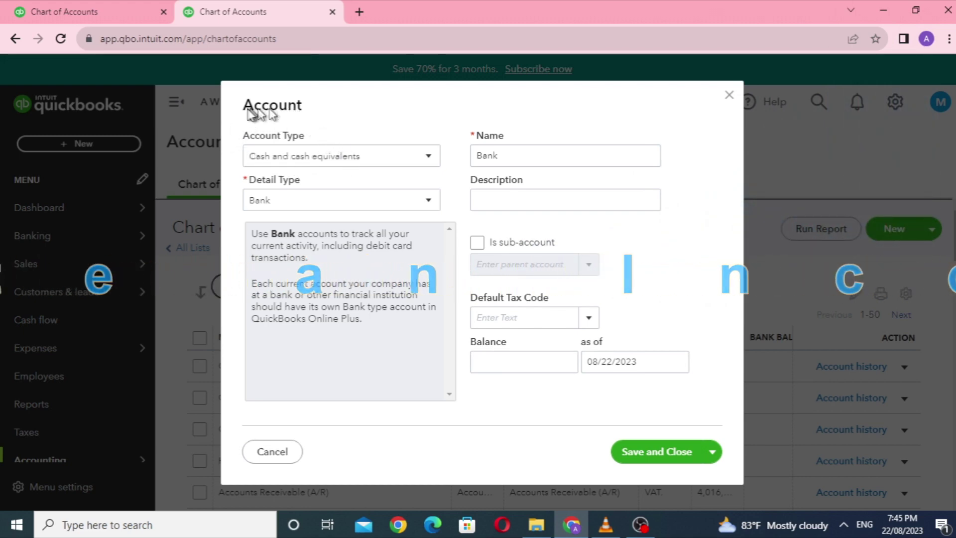
Change the new account's type to Income and list the income detail types.
{"action": "left_click", "coordinate": [418, 159]}
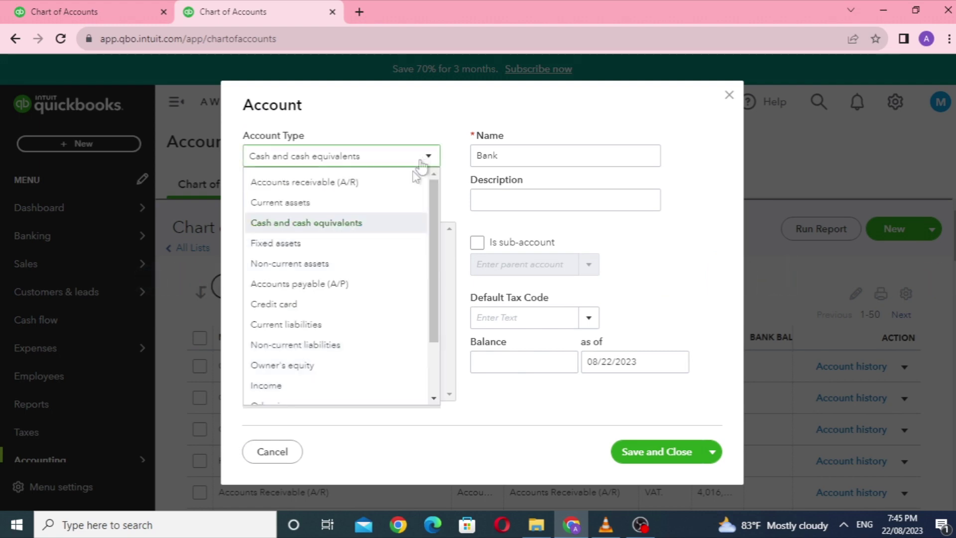
{"action": "scroll", "coordinate": [393, 209], "scroll_direction": "down", "scroll_amount": 2}
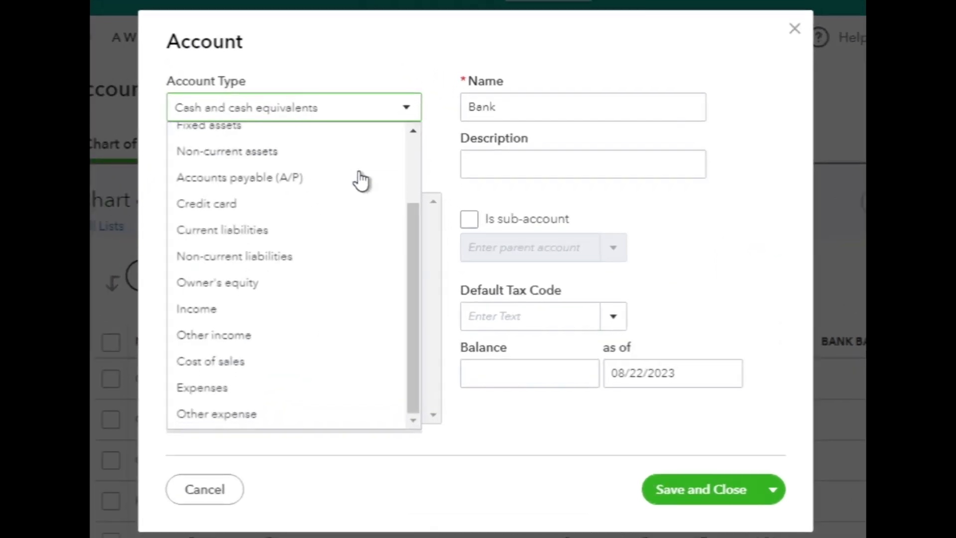
{"action": "scroll", "coordinate": [361, 180], "scroll_direction": "up", "scroll_amount": 2}
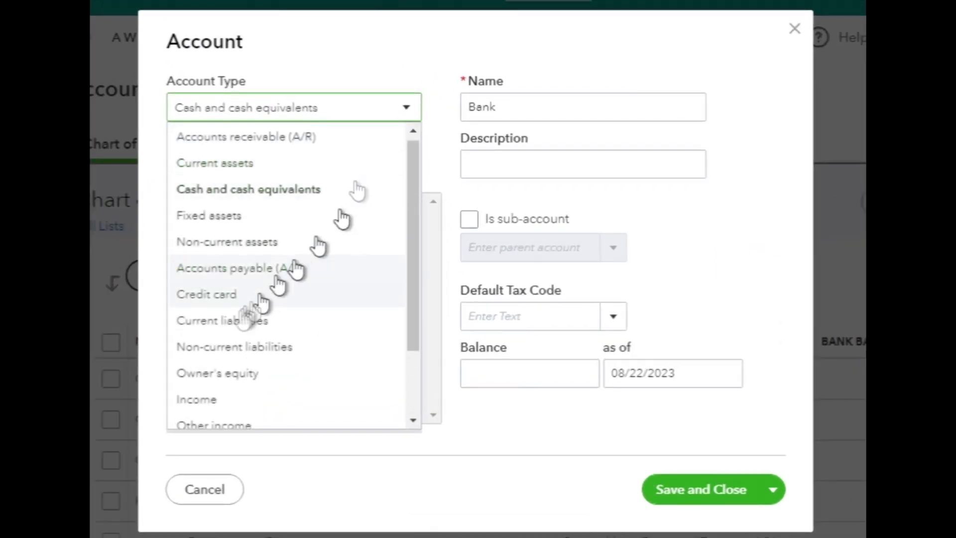
{"action": "left_click", "coordinate": [216, 401]}
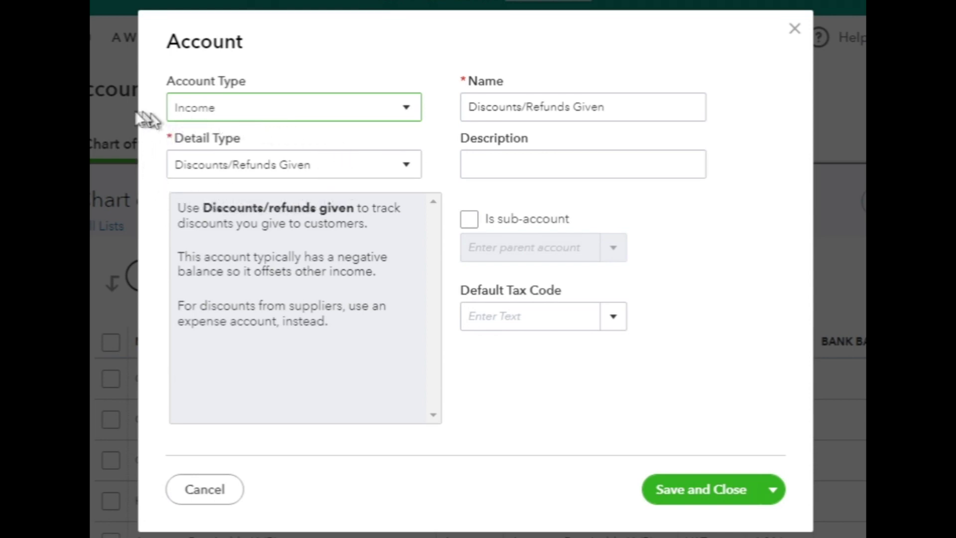
{"action": "left_click", "coordinate": [392, 167]}
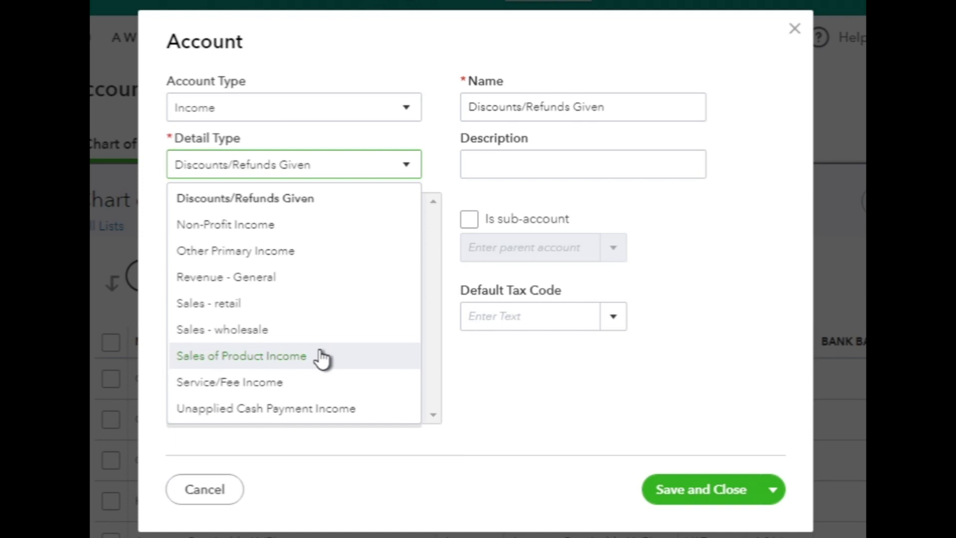
Choose Sales of Product Income as detail type and name, then tick Is sub-account.
{"action": "left_click", "coordinate": [323, 357]}
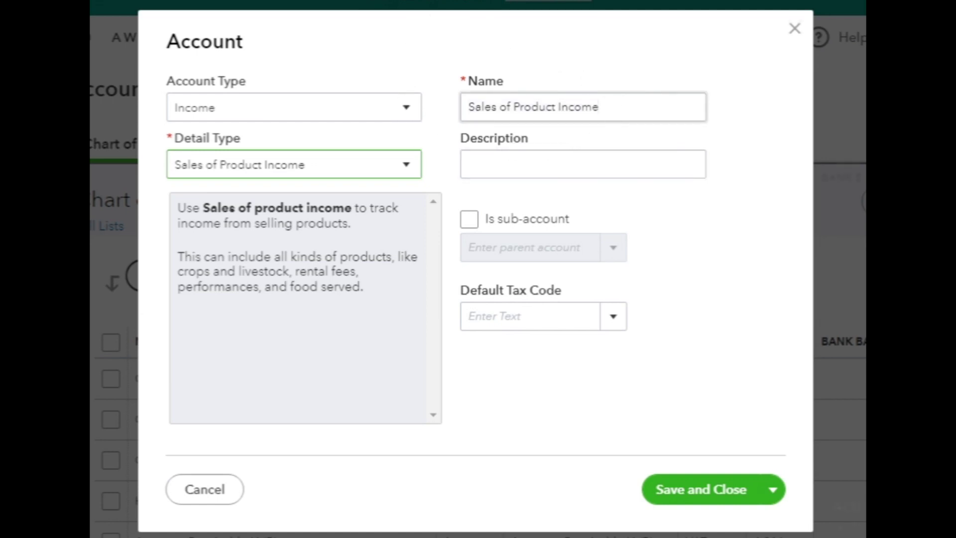
{"action": "key", "text": "Tab"}
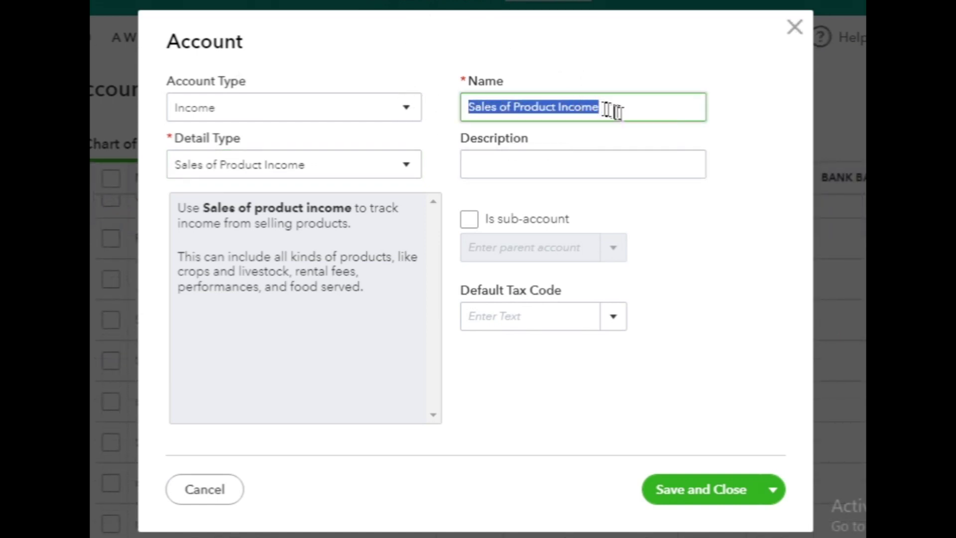
{"action": "left_click", "coordinate": [626, 117]}
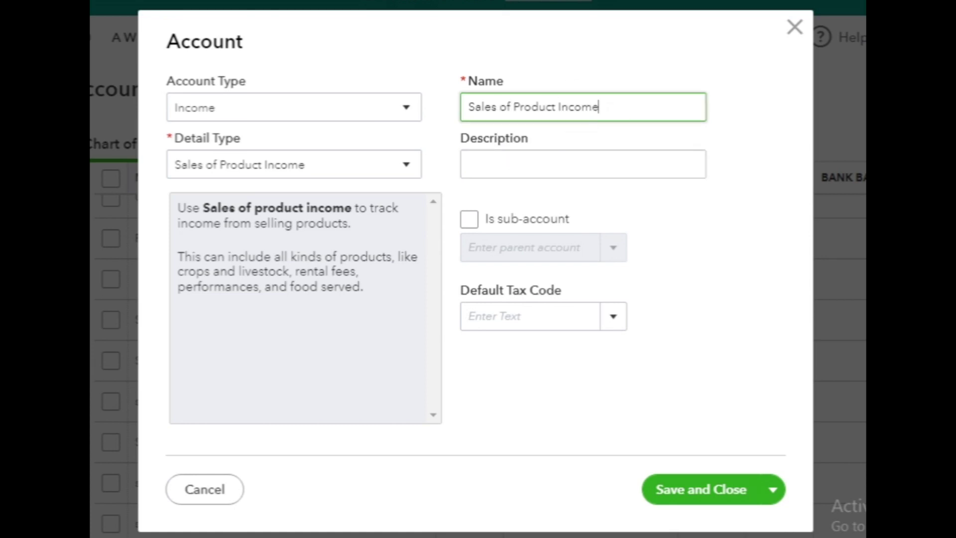
{"action": "left_click_drag", "start_coordinate": [599, 107], "coordinate": [444, 102]}
{"action": "left_click", "coordinate": [617, 109]}
{"action": "left_click", "coordinate": [548, 164]}
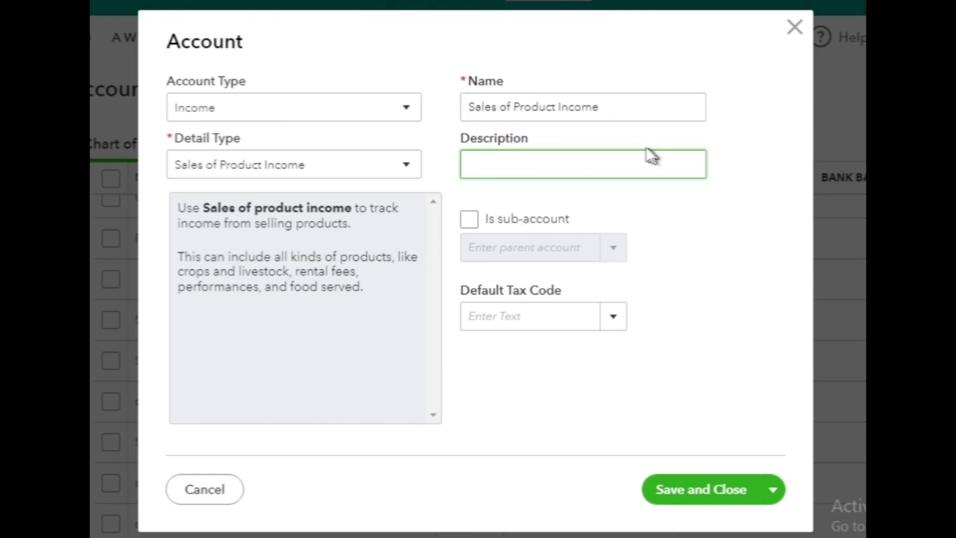
{"action": "left_click", "coordinate": [463, 221]}
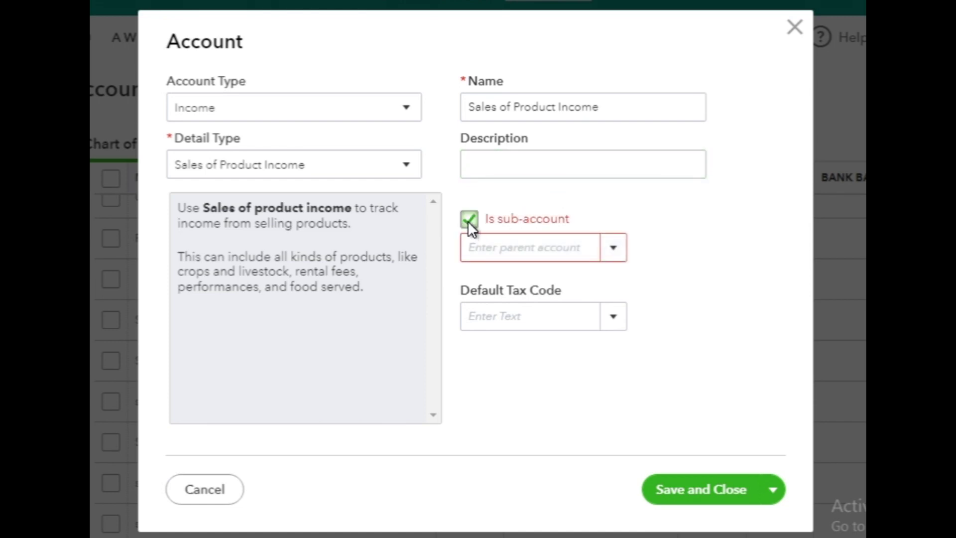
Untick sub-account, set default tax code VAT. (15%), and save Sales of Product Income.
{"action": "left_click", "coordinate": [495, 240]}
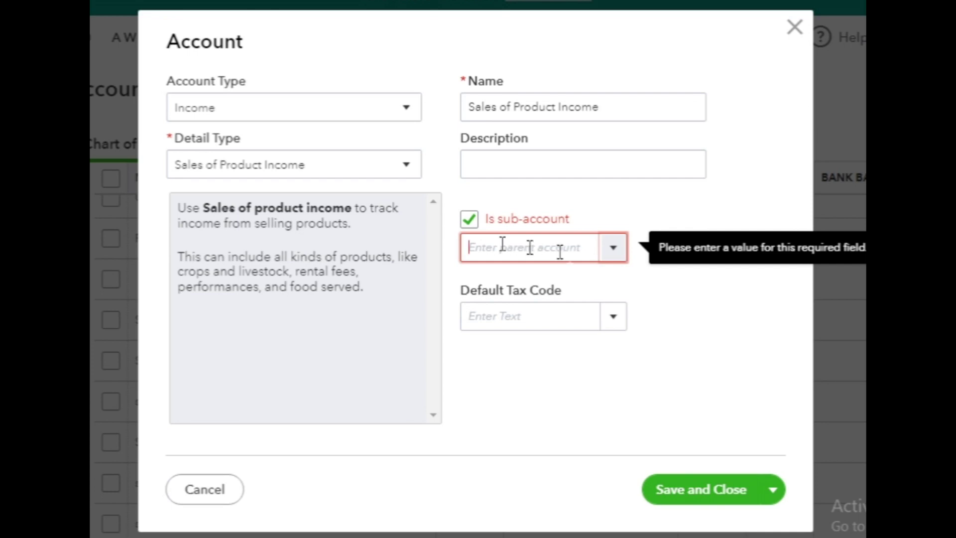
{"action": "left_click", "coordinate": [614, 249]}
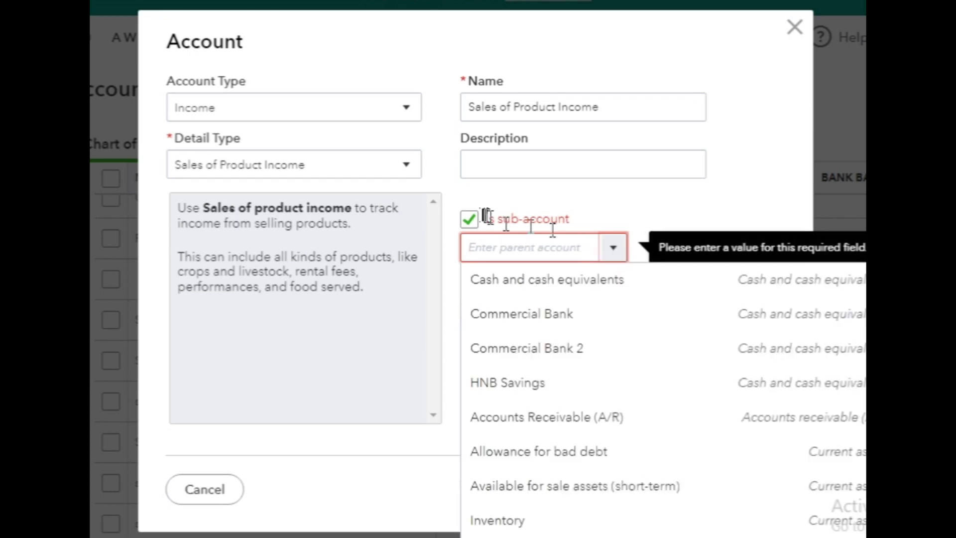
{"action": "left_click", "coordinate": [472, 220]}
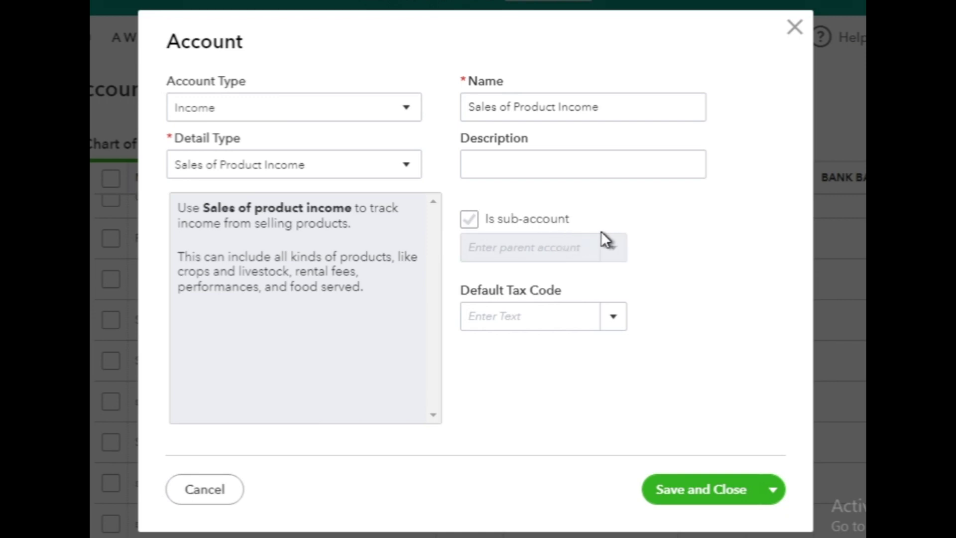
{"action": "left_click", "coordinate": [613, 321]}
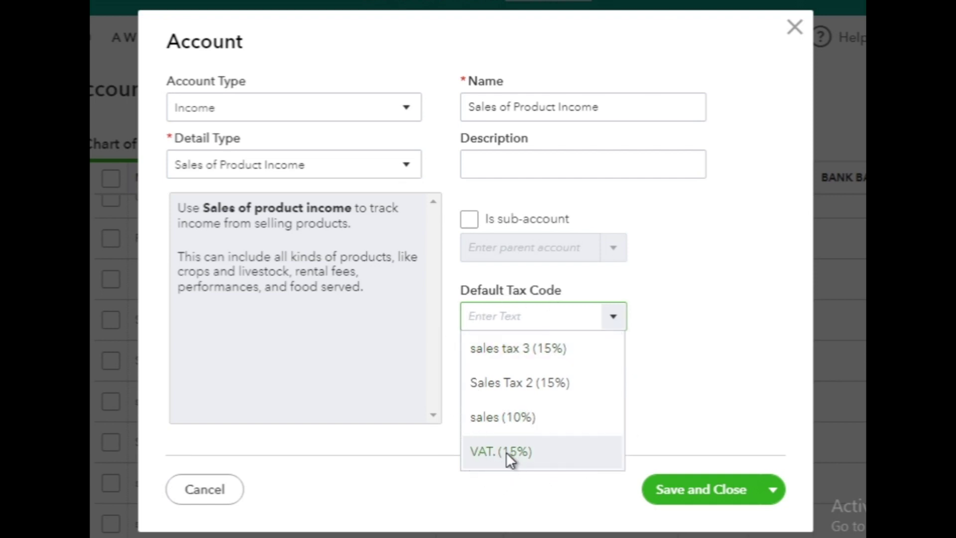
{"action": "left_click", "coordinate": [506, 452]}
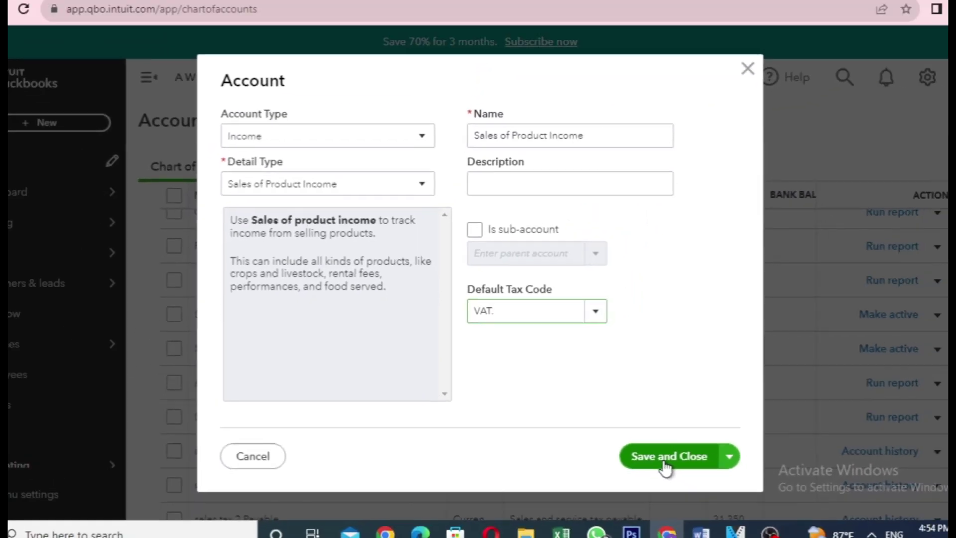
{"action": "left_click", "coordinate": [733, 486]}
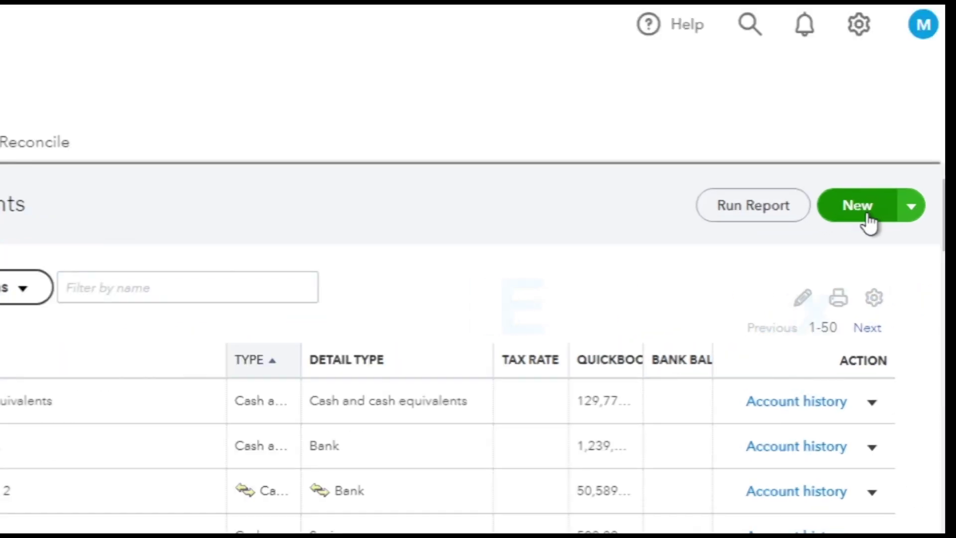
Start a new Expenses account with detail type Rent or Lease of Buildings.
{"action": "left_click", "coordinate": [896, 231]}
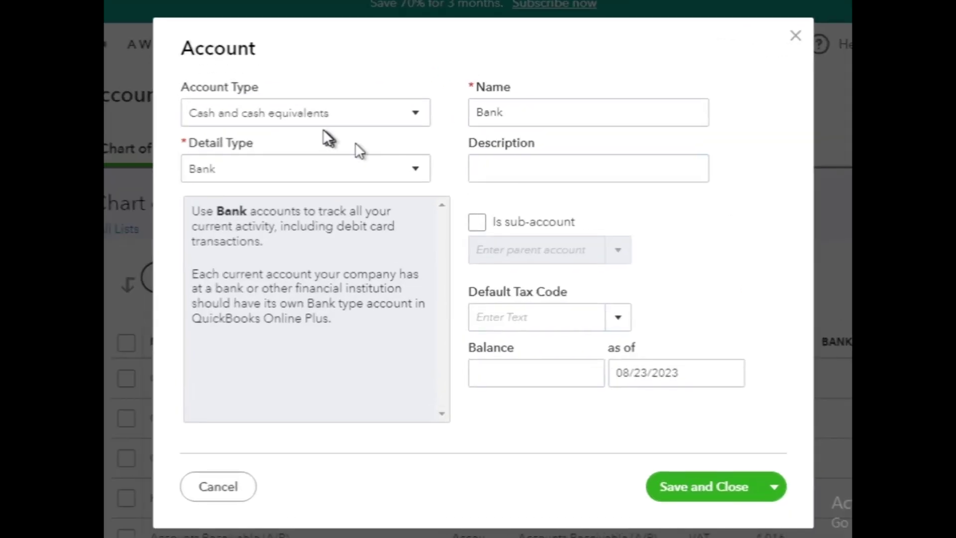
{"action": "left_click", "coordinate": [414, 114]}
{"action": "scroll", "coordinate": [390, 158], "scroll_direction": "up", "scroll_amount": 2}
{"action": "scroll", "coordinate": [365, 219], "scroll_direction": "down", "scroll_amount": 2}
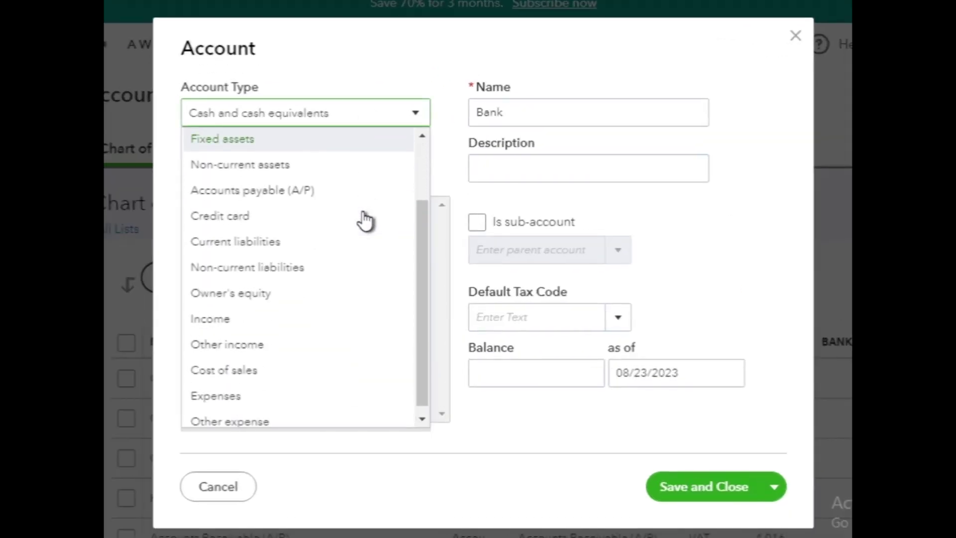
{"action": "scroll", "coordinate": [359, 219], "scroll_direction": "down", "scroll_amount": 1}
{"action": "left_click", "coordinate": [224, 389]}
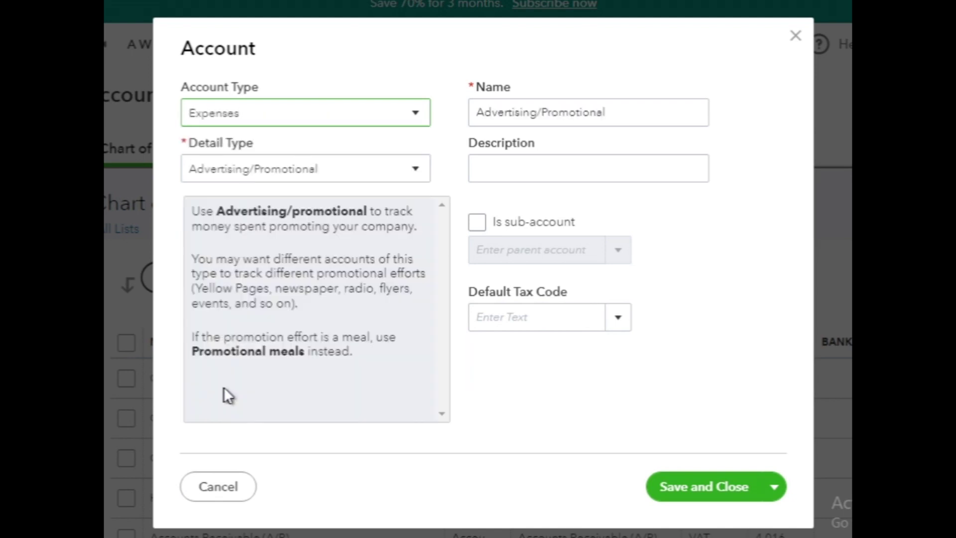
{"action": "left_click", "coordinate": [416, 175]}
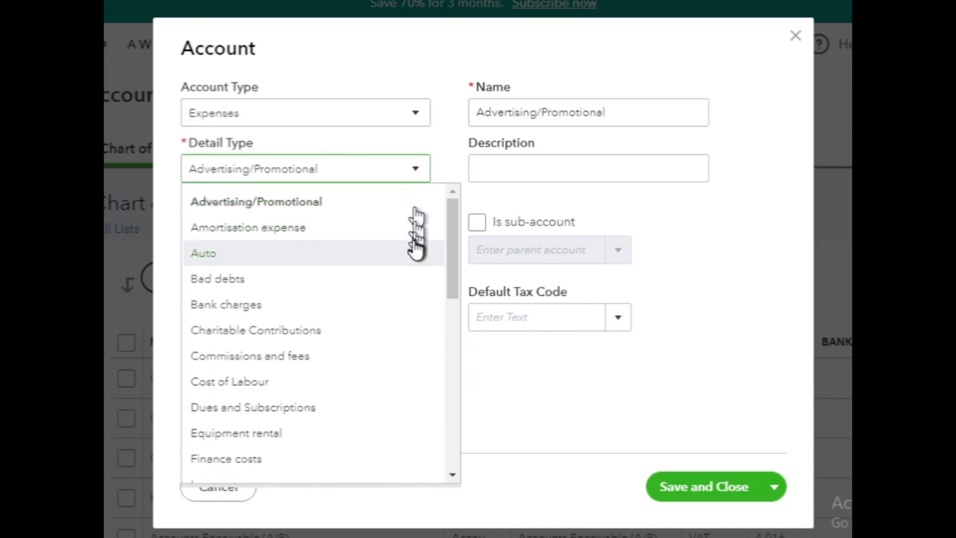
{"action": "scroll", "coordinate": [416, 250], "scroll_direction": "down", "scroll_amount": 5}
{"action": "scroll", "coordinate": [416, 249], "scroll_direction": "down", "scroll_amount": 3}
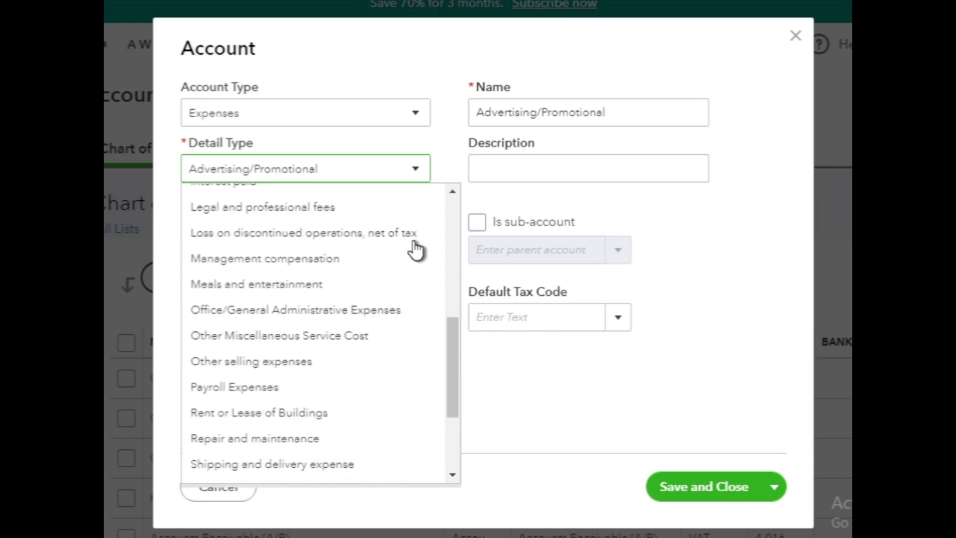
{"action": "scroll", "coordinate": [415, 249], "scroll_direction": "down", "scroll_amount": 2}
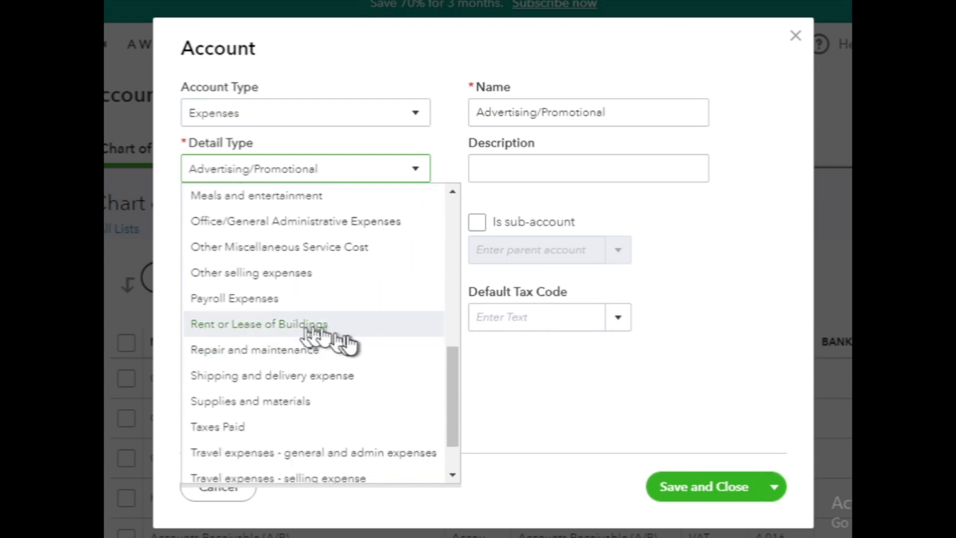
{"action": "mouse_move", "coordinate": [455, 429]}
{"action": "left_mouse_down"}
{"action": "mouse_move", "coordinate": [448, 448]}
{"action": "mouse_move", "coordinate": [449, 430]}
{"action": "left_mouse_up"}
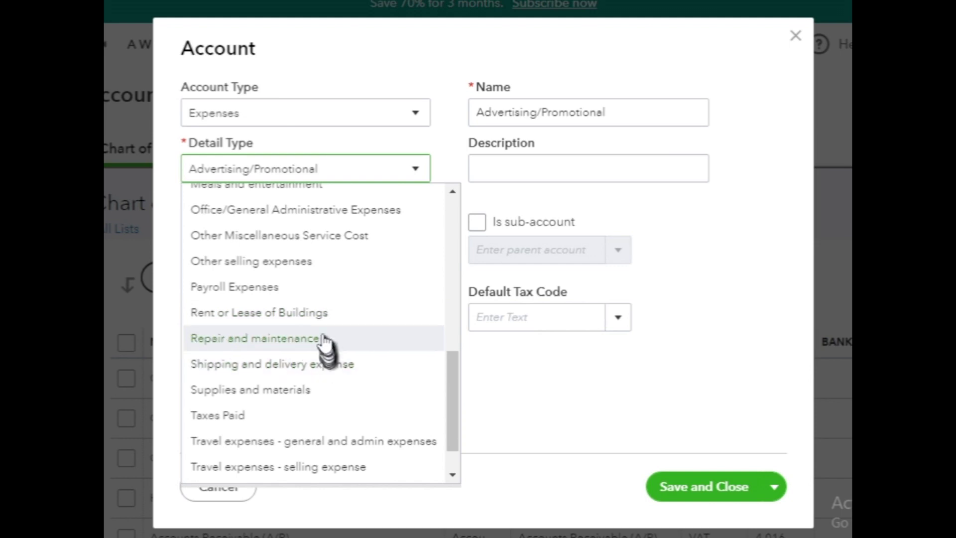
{"action": "left_click", "coordinate": [323, 313]}
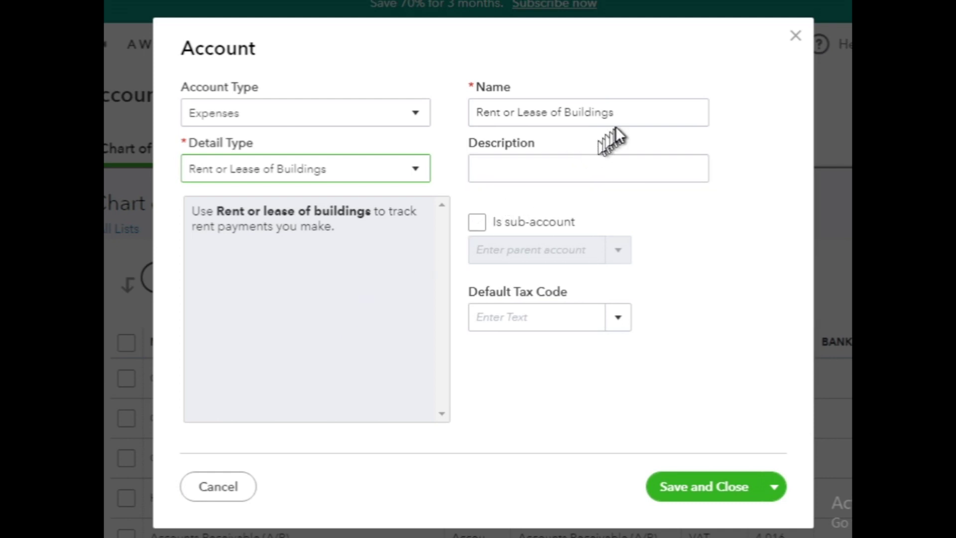
Keep it a top-level account without a tax code and save Rent or Lease of Buildings.
{"action": "left_click", "coordinate": [472, 225]}
{"action": "left_click", "coordinate": [473, 225]}
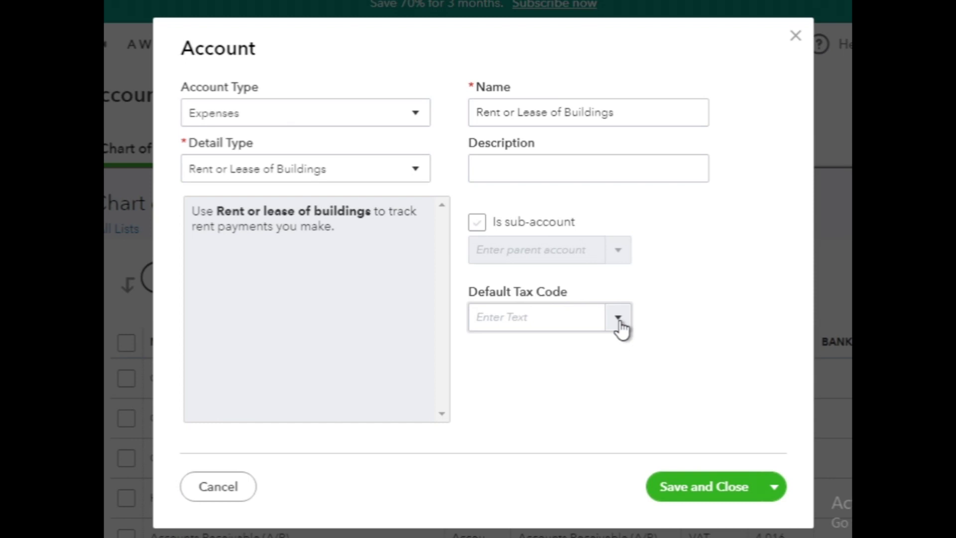
{"action": "left_click", "coordinate": [618, 318]}
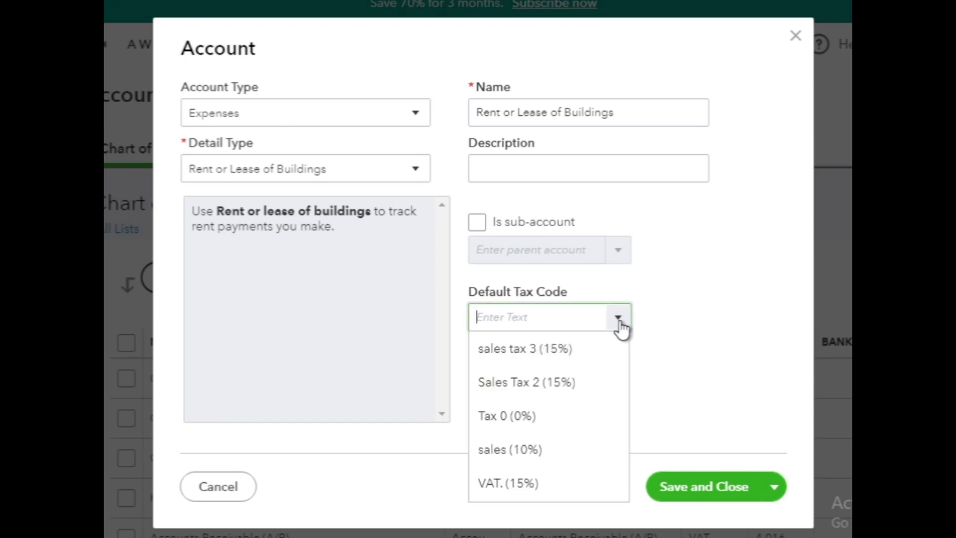
{"action": "left_click", "coordinate": [680, 357]}
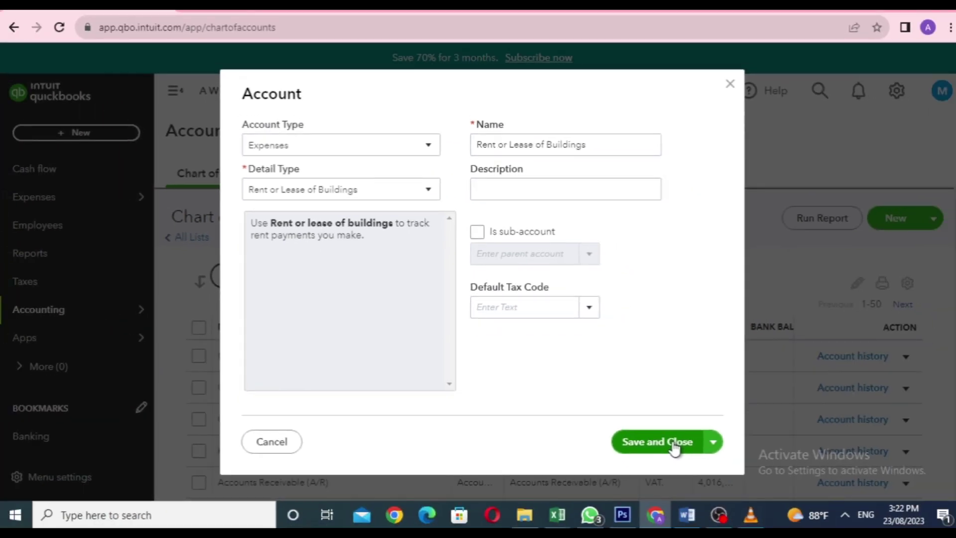
{"action": "left_click", "coordinate": [674, 445]}
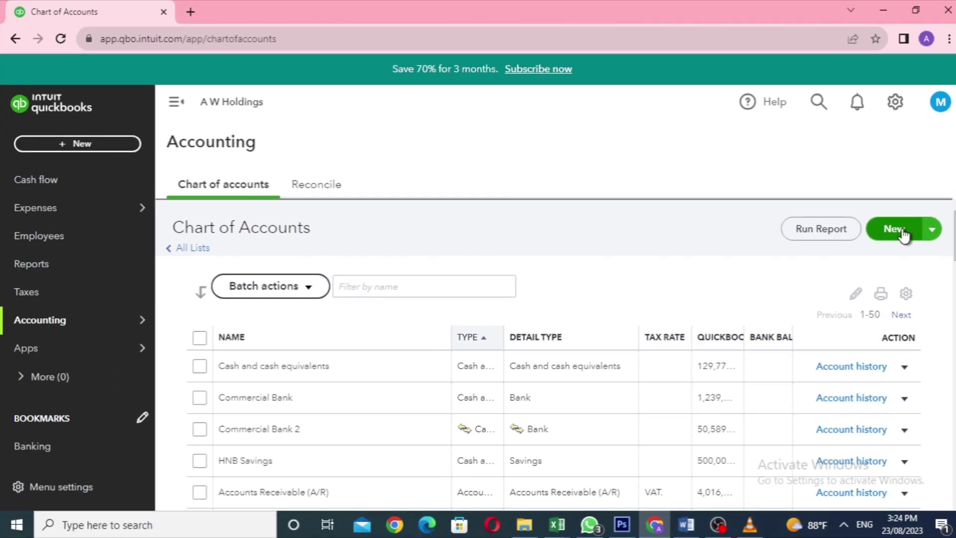
Start a Cash and cash equivalents / Bank account named Commercial Bank.
{"action": "left_click", "coordinate": [832, 225]}
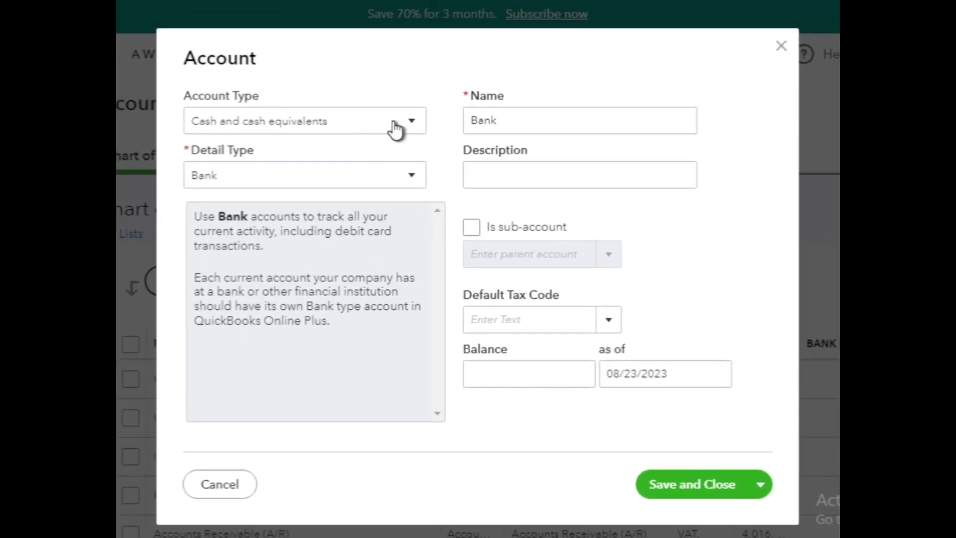
{"action": "left_click", "coordinate": [398, 147]}
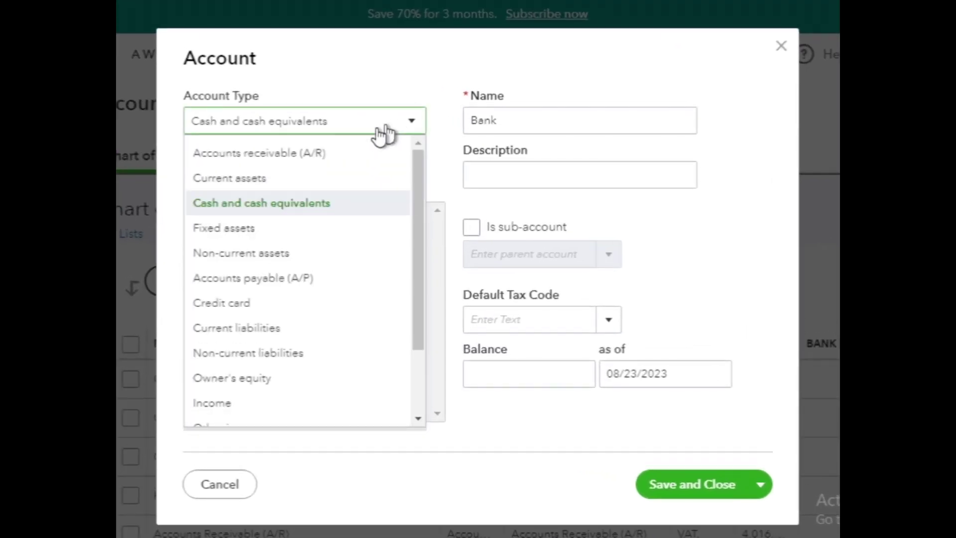
{"action": "left_click", "coordinate": [293, 203]}
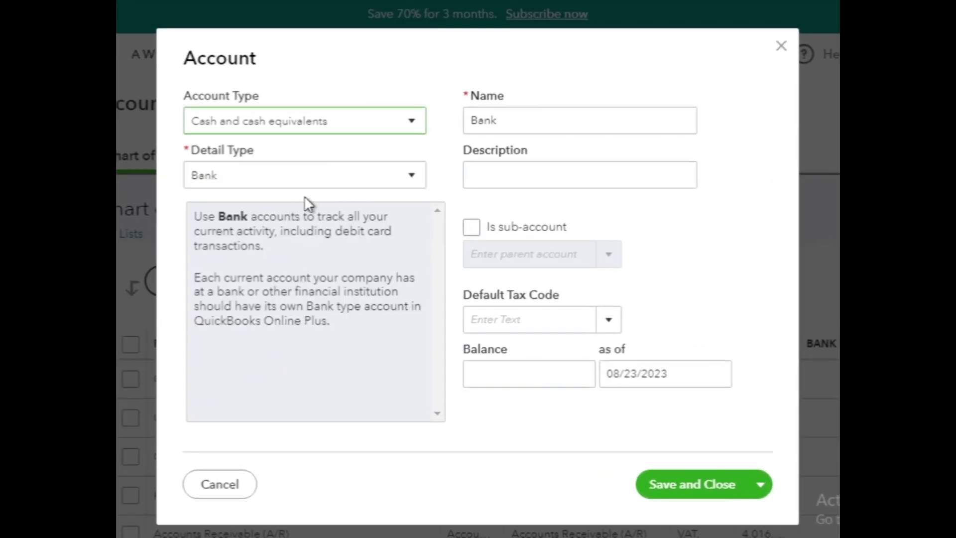
{"action": "left_click", "coordinate": [379, 181]}
{"action": "left_click", "coordinate": [330, 208]}
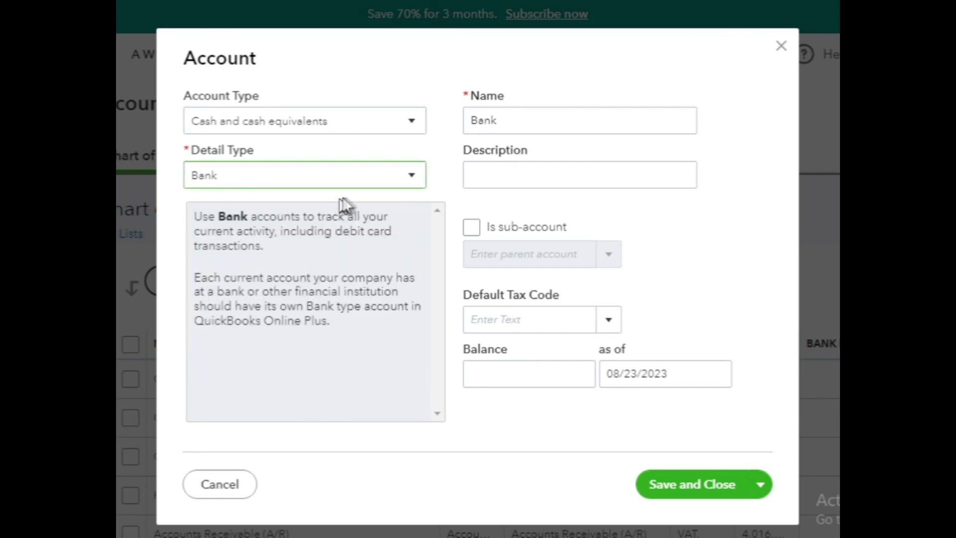
{"action": "key", "text": "Tab"}
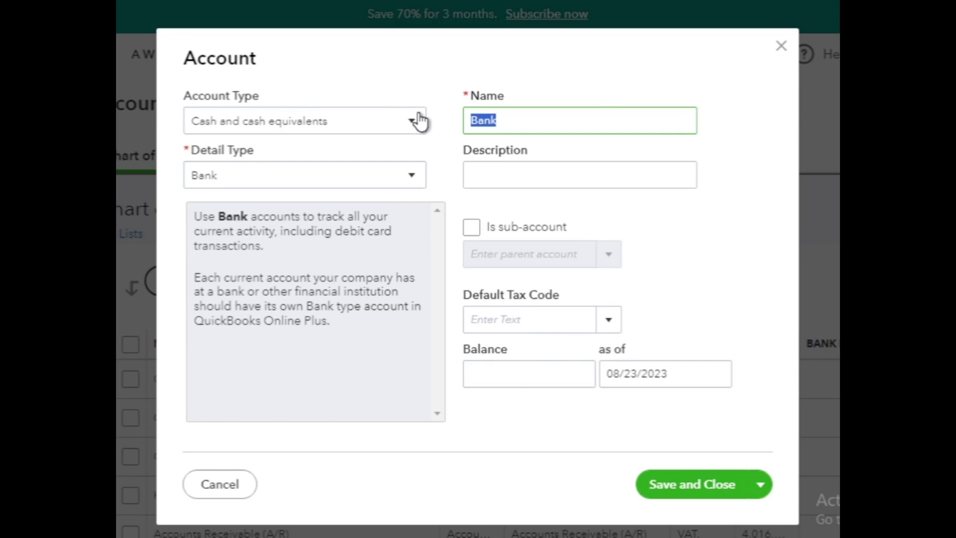
{"action": "left_click_drag", "start_coordinate": [505, 121], "coordinate": [363, 116]}
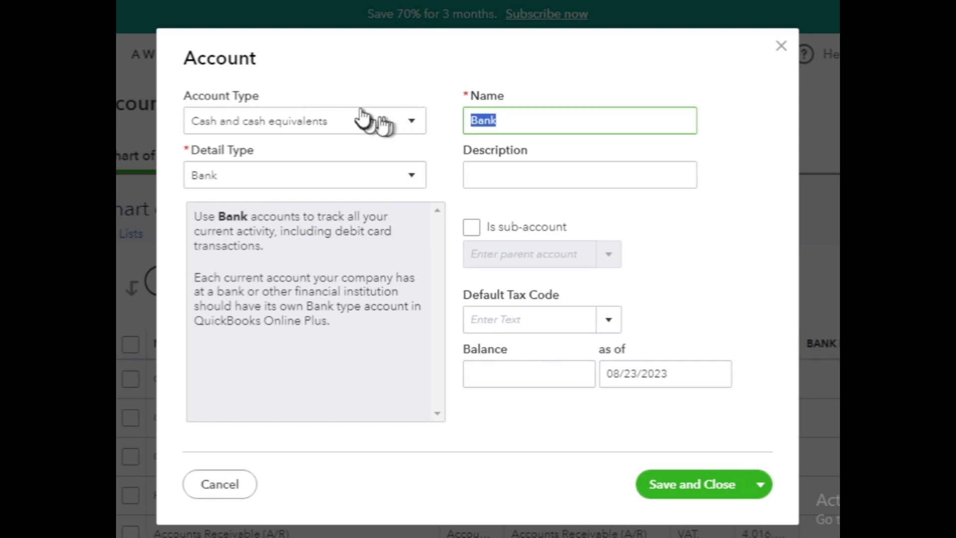
{"action": "type", "text": "Commercial"}
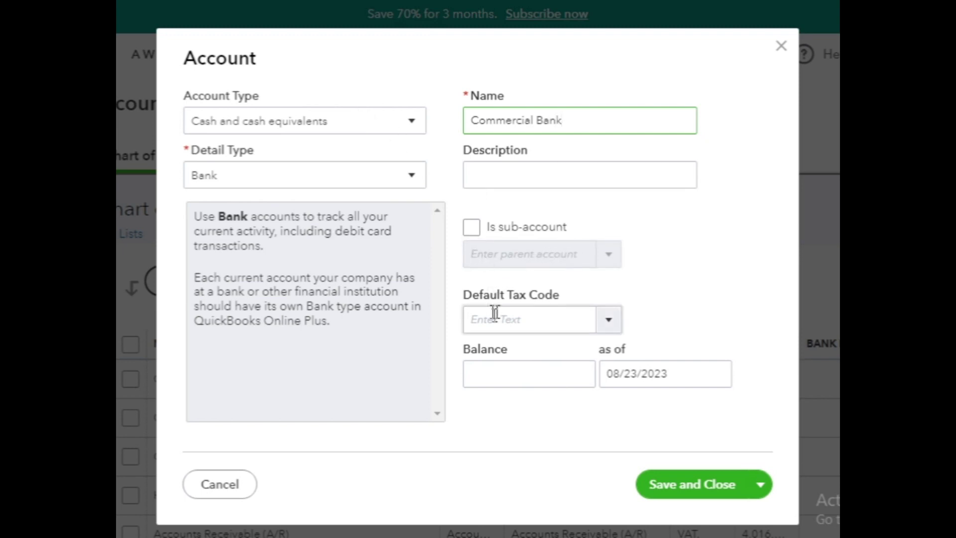
Give Commercial Bank an opening balance of 525,000 as of August 1, 2023.
{"action": "left_click", "coordinate": [531, 374]}
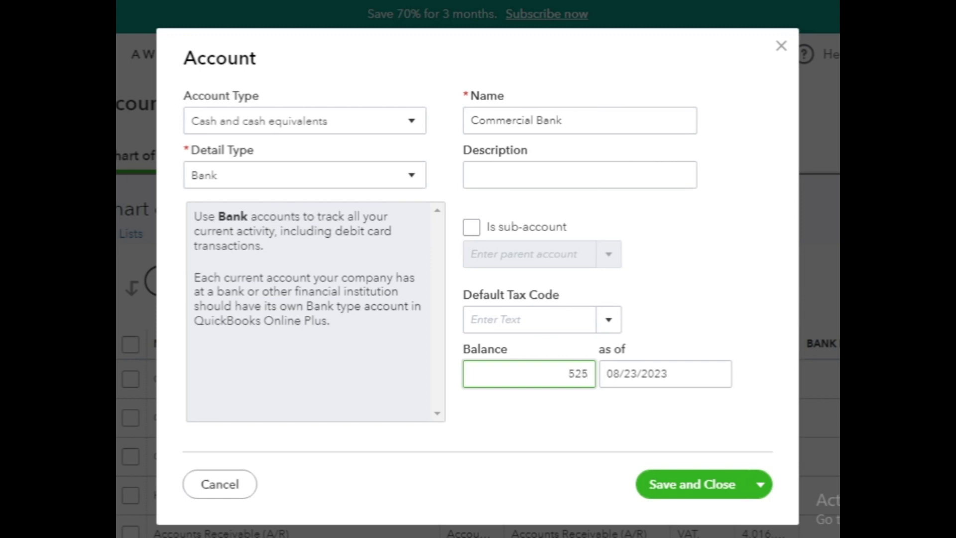
{"action": "type", "text": "525,000"}
{"action": "left_click", "coordinate": [717, 374]}
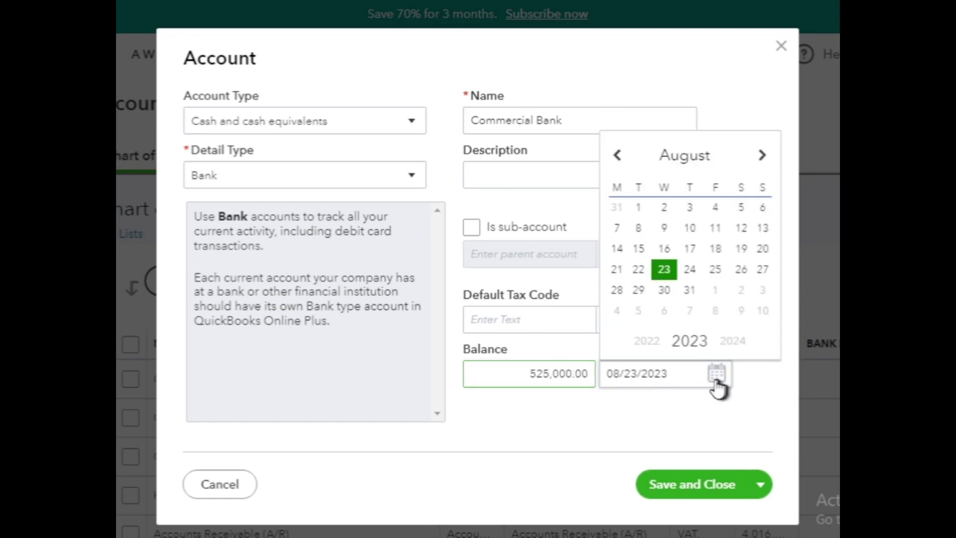
{"action": "left_click", "coordinate": [639, 207]}
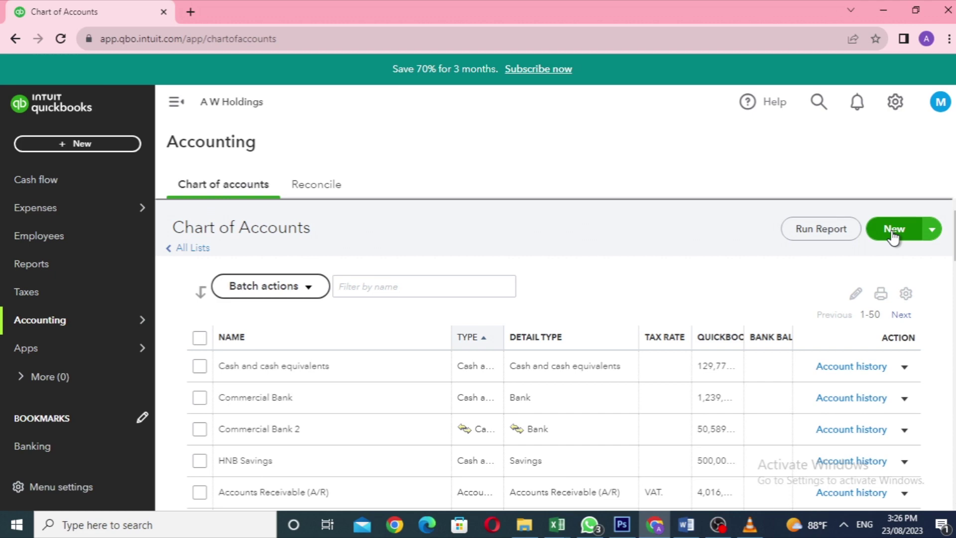
Start a Fixed assets account with detail type and name Furniture and Fixtures.
{"action": "left_click", "coordinate": [893, 234]}
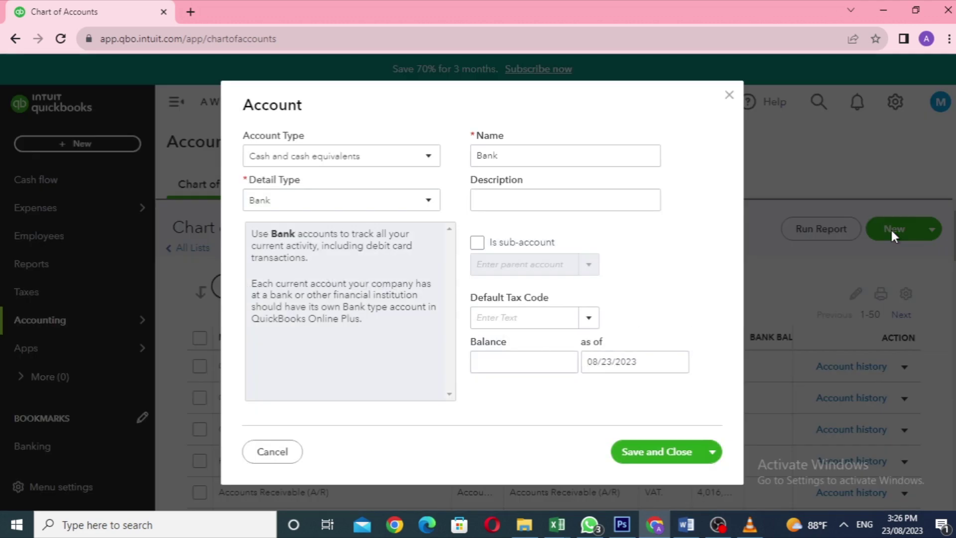
{"action": "left_click", "coordinate": [426, 156]}
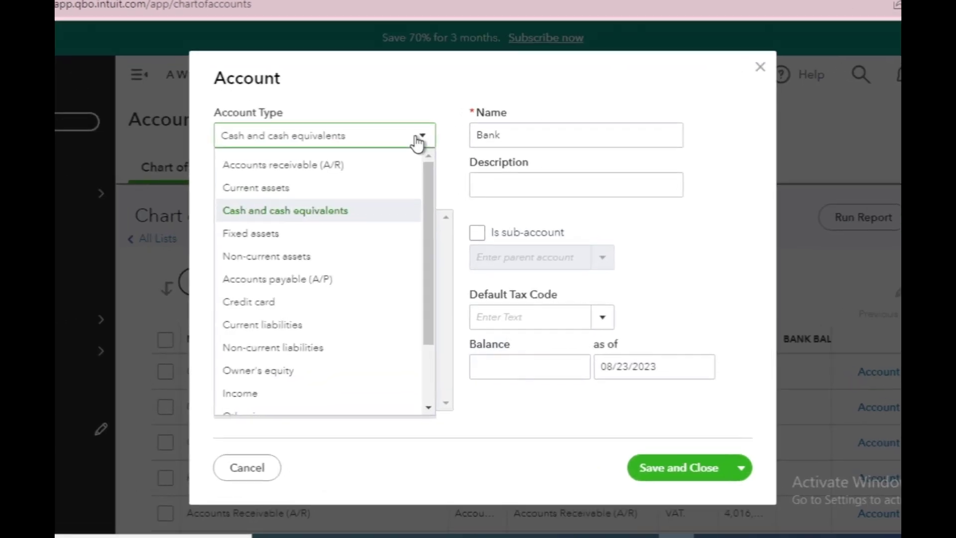
{"action": "scroll", "coordinate": [387, 251], "scroll_direction": "down", "scroll_amount": 2}
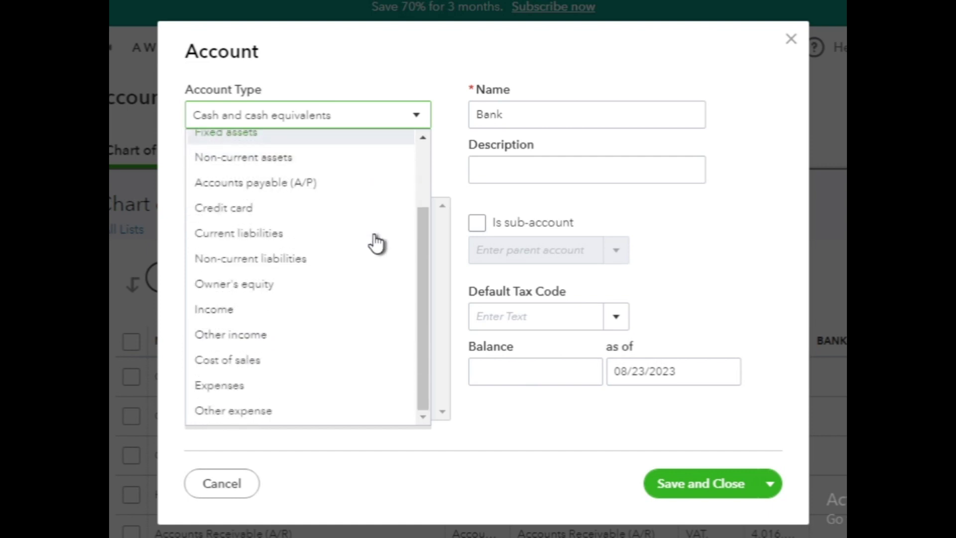
{"action": "scroll", "coordinate": [284, 326], "scroll_direction": "up", "scroll_amount": 2}
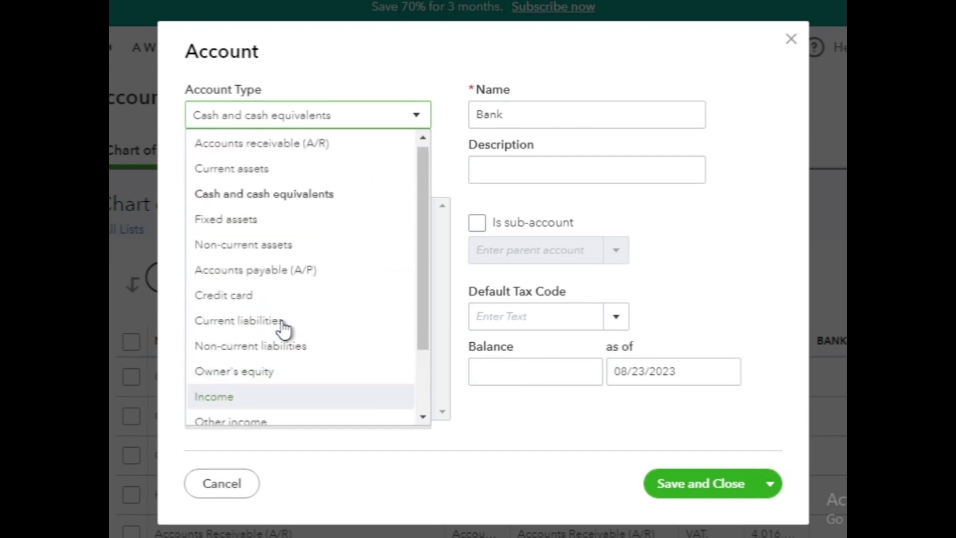
{"action": "left_click", "coordinate": [251, 220]}
{"action": "left_click", "coordinate": [394, 174]}
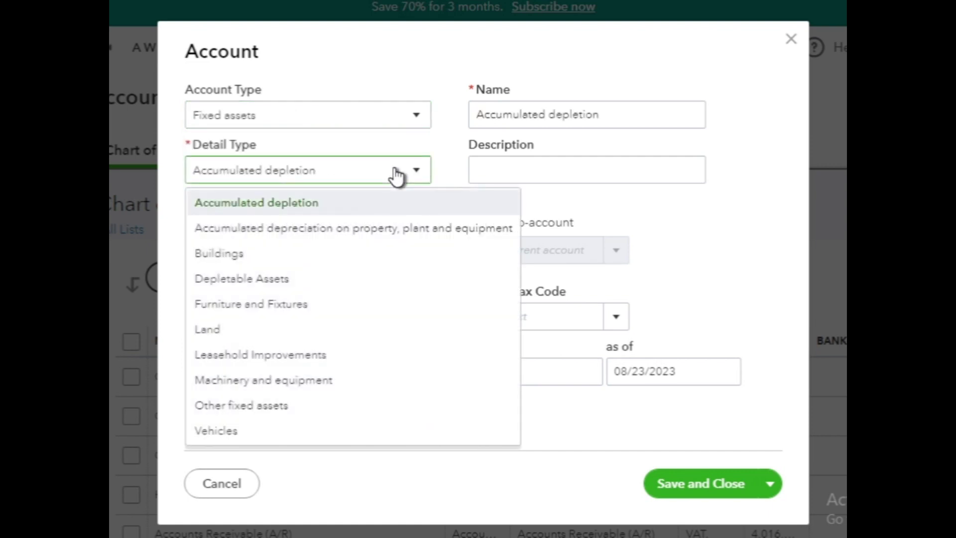
{"action": "left_click", "coordinate": [304, 317]}
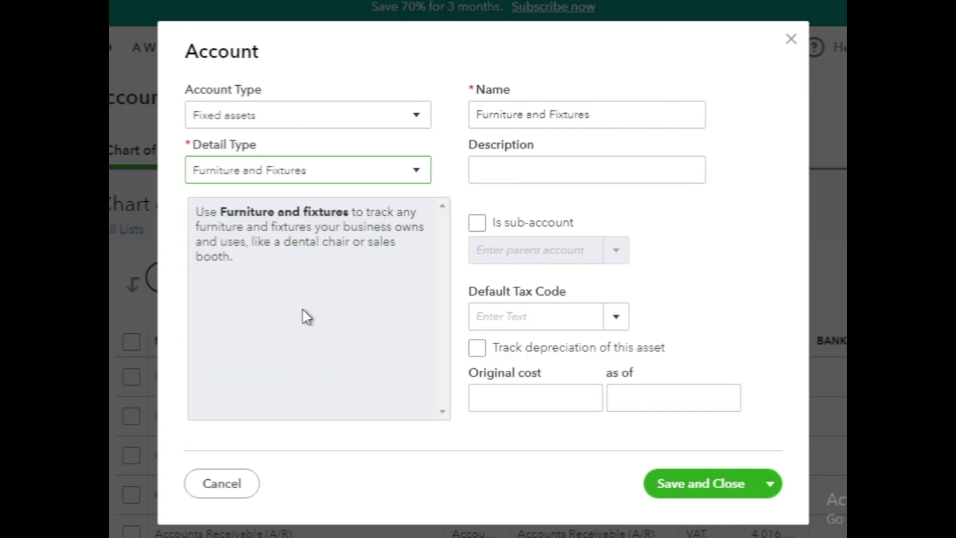
{"action": "triple_click", "coordinate": [601, 116]}
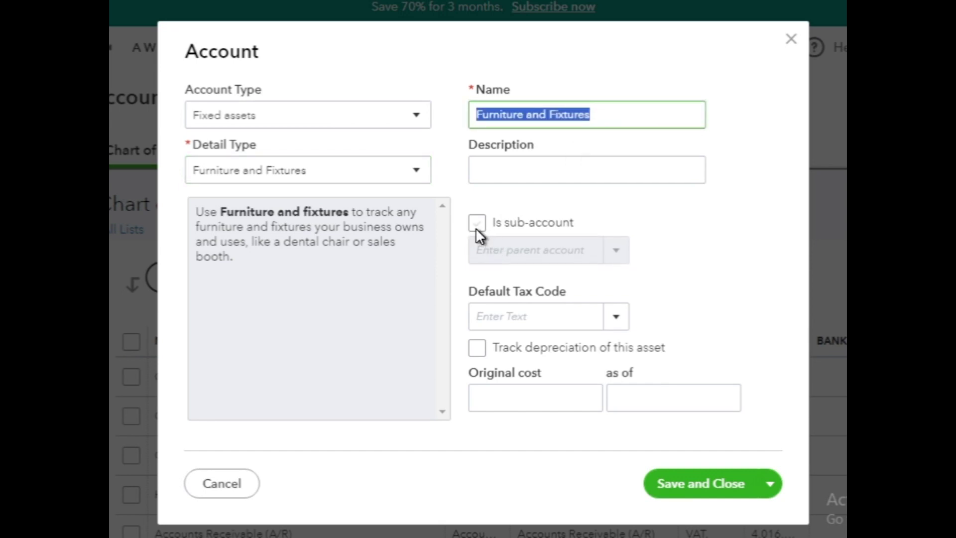
{"action": "left_click", "coordinate": [486, 171]}
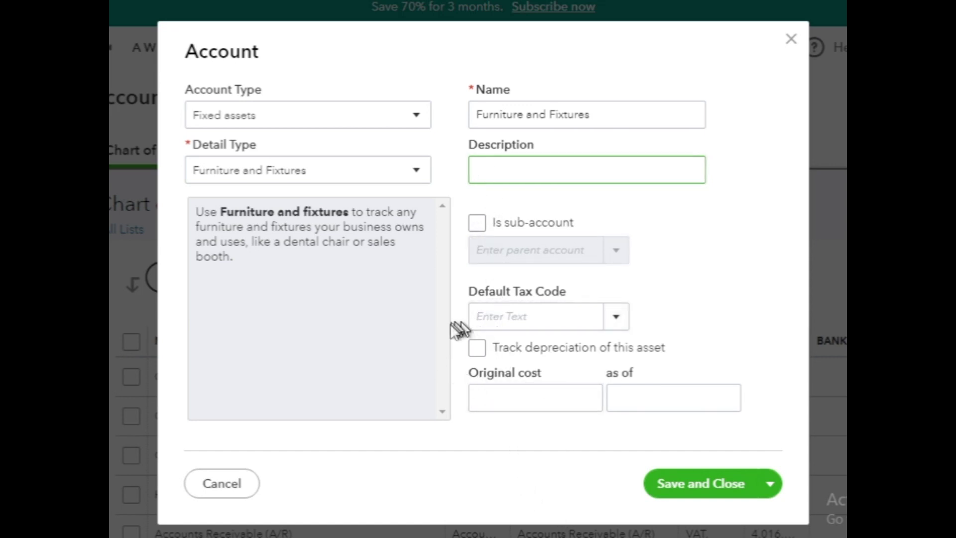
Turn on depreciation tracking and enter 850,000.00 original cost as of 08/01/2023.
{"action": "left_click", "coordinate": [476, 348]}
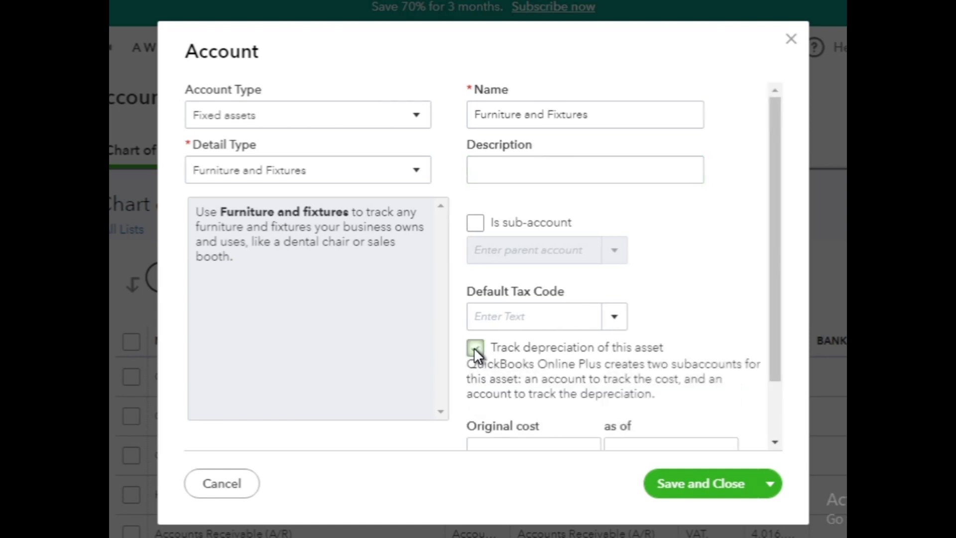
{"action": "scroll", "coordinate": [769, 280], "scroll_direction": "down", "scroll_amount": 2}
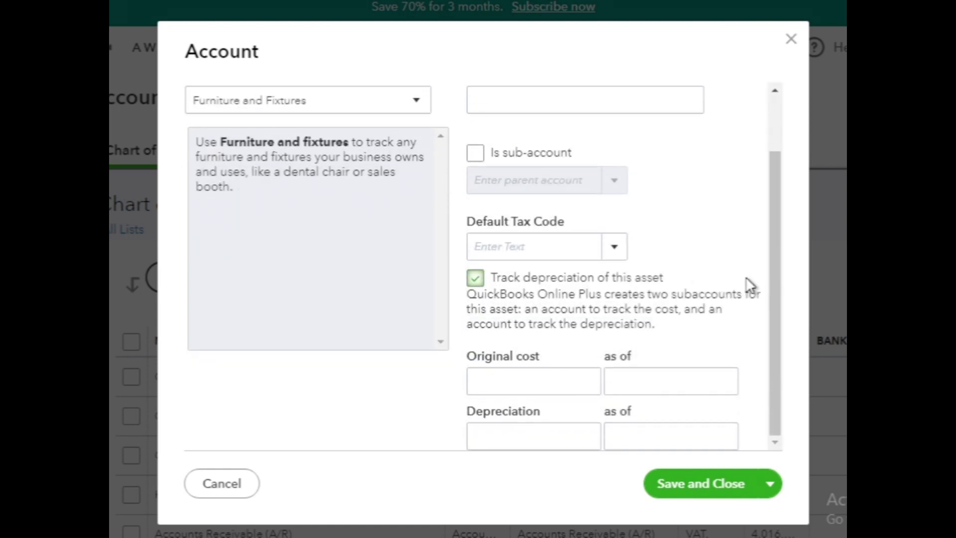
{"action": "left_click", "coordinate": [518, 381]}
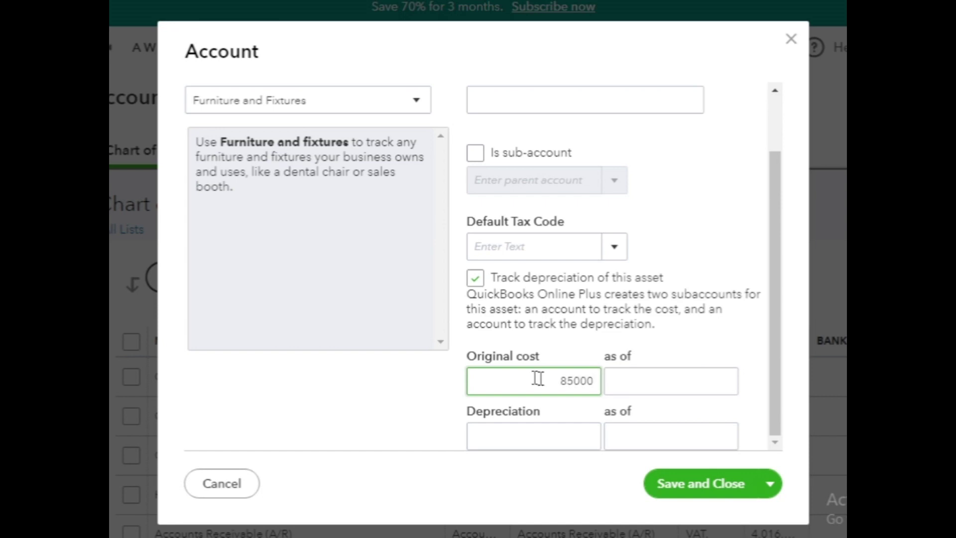
{"action": "left_click", "coordinate": [641, 384]}
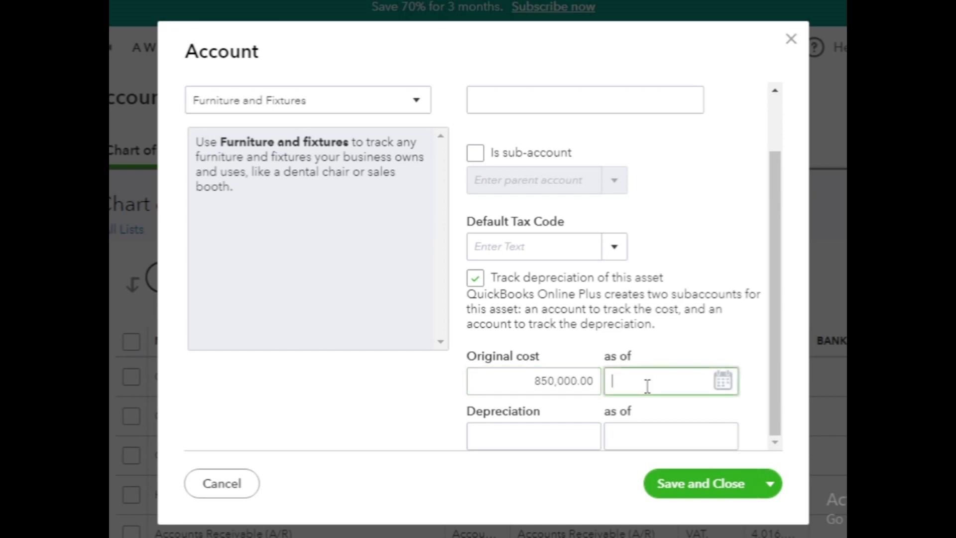
{"action": "left_click", "coordinate": [724, 382]}
{"action": "left_click", "coordinate": [646, 213]}
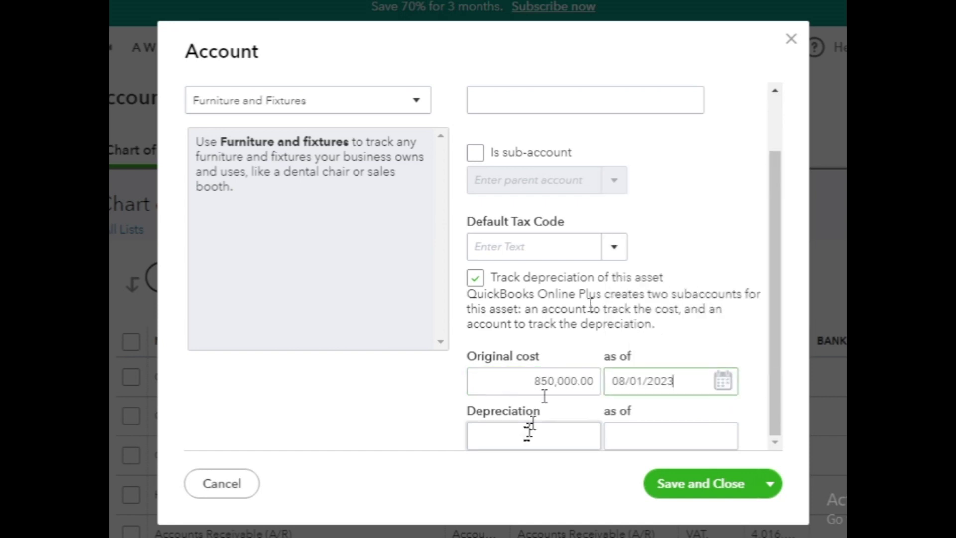
Enter 50,000.00 depreciation as of 08/01/2023 and save Furniture and Fixtures.
{"action": "left_click", "coordinate": [519, 442]}
{"action": "type", "text": "50000"}
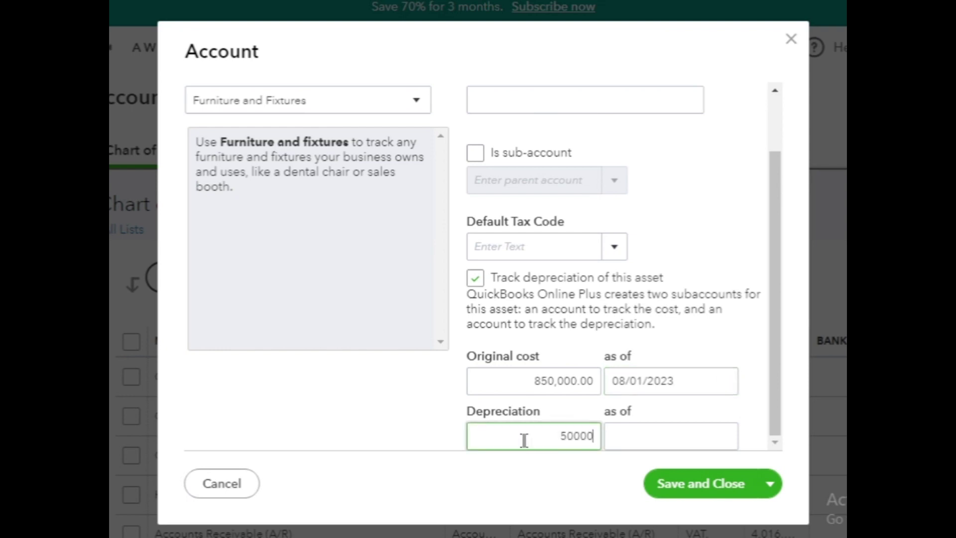
{"action": "type", "text": "0"}
{"action": "left_click", "coordinate": [721, 436]}
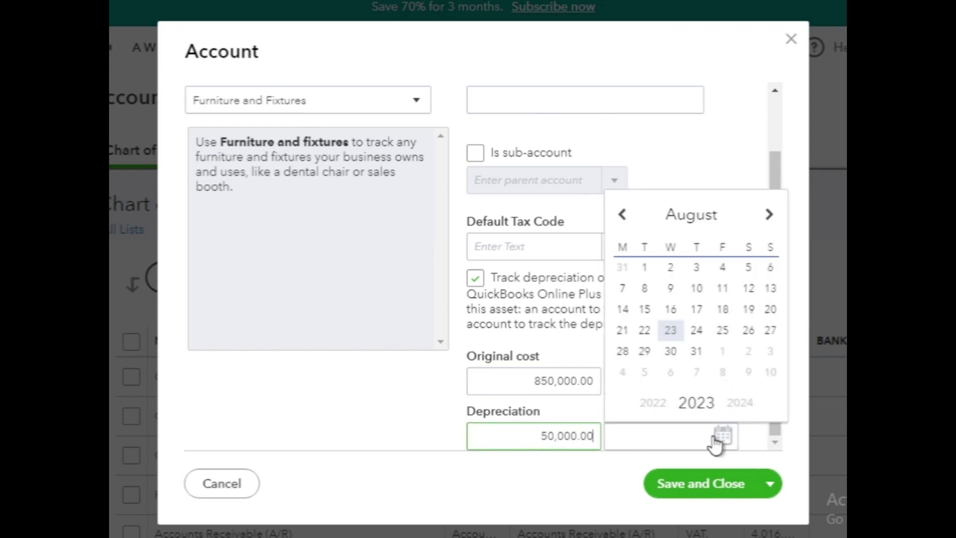
{"action": "left_click", "coordinate": [646, 266]}
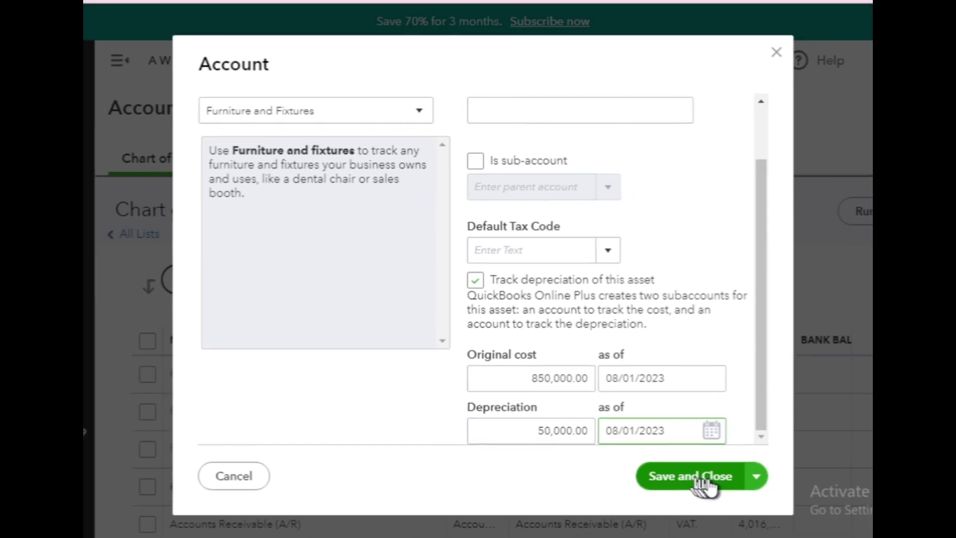
{"action": "left_click", "coordinate": [680, 458]}
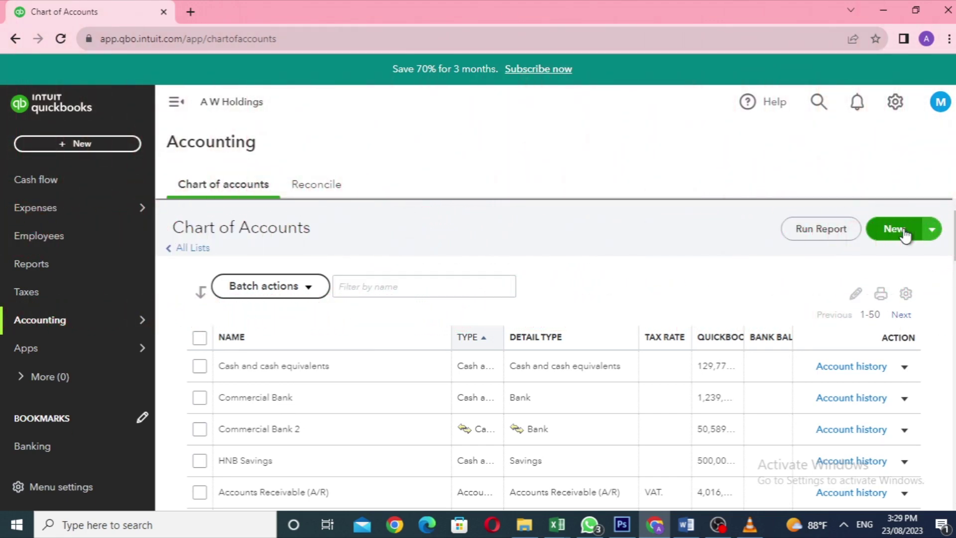
Create and save a Current liabilities account with detail type and name Insurance payable.
{"action": "left_click", "coordinate": [893, 229]}
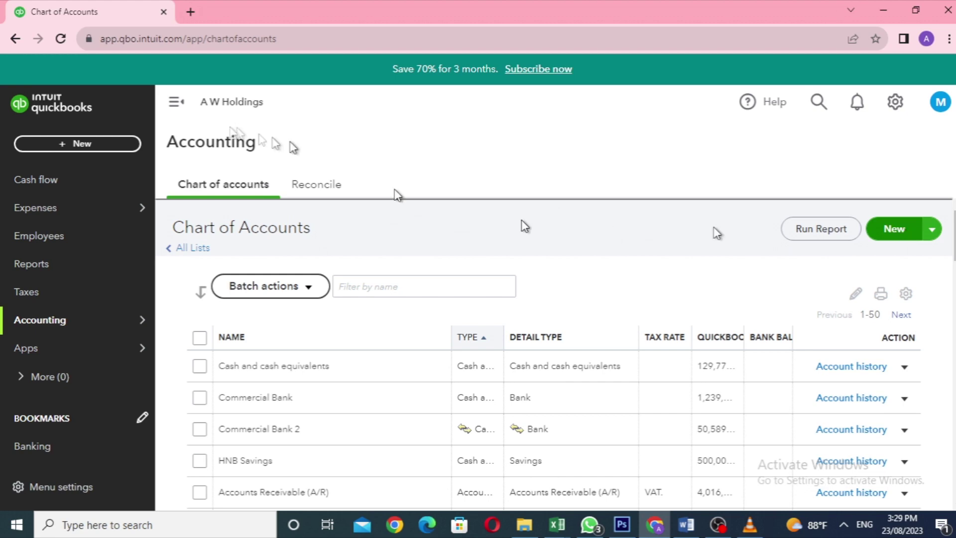
{"action": "left_click", "coordinate": [429, 159]}
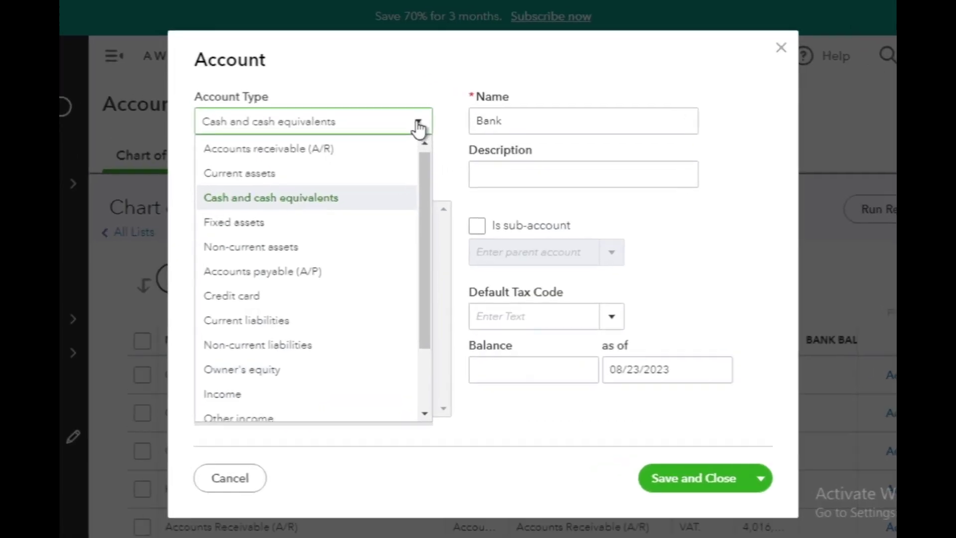
{"action": "left_click", "coordinate": [354, 320]}
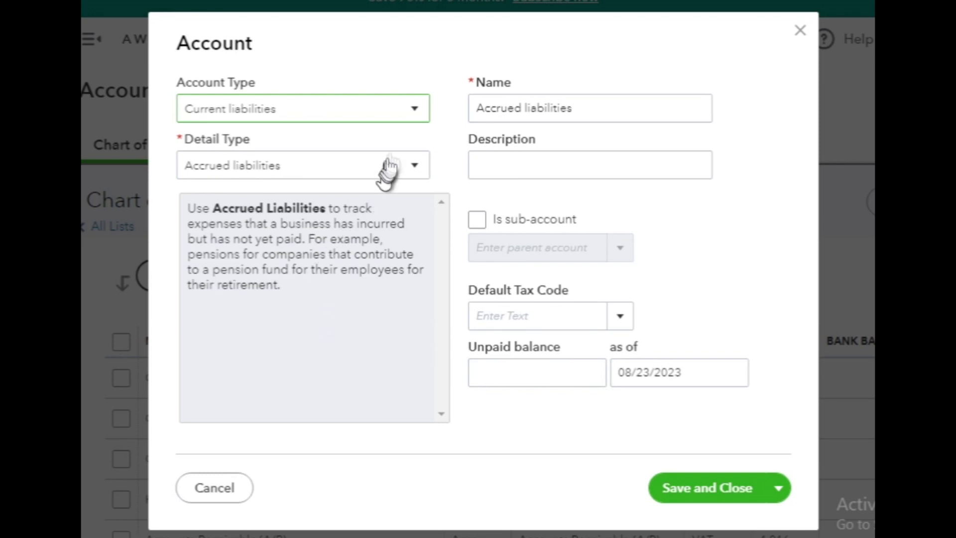
{"action": "left_click", "coordinate": [413, 168]}
{"action": "scroll", "coordinate": [388, 274], "scroll_direction": "down", "scroll_amount": 2}
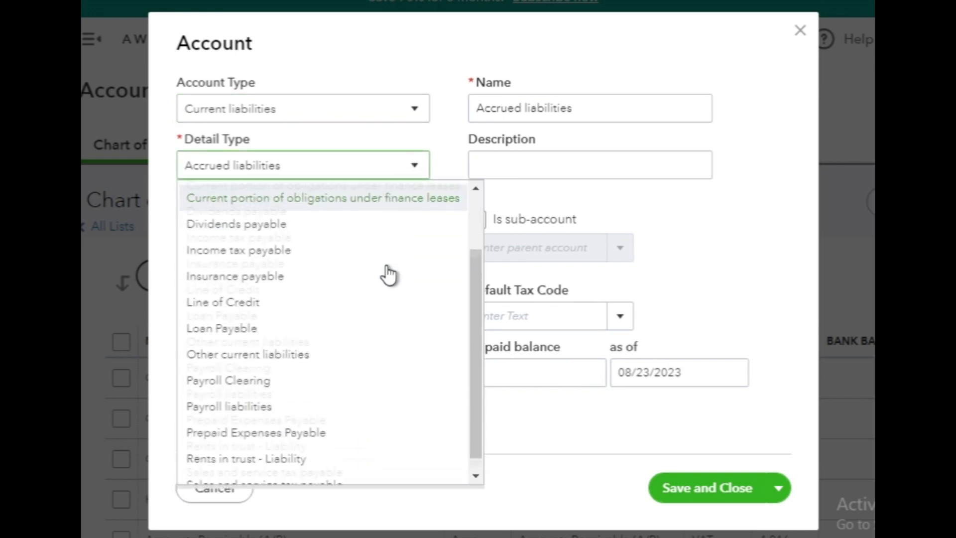
{"action": "scroll", "coordinate": [388, 273], "scroll_direction": "up", "scroll_amount": 2}
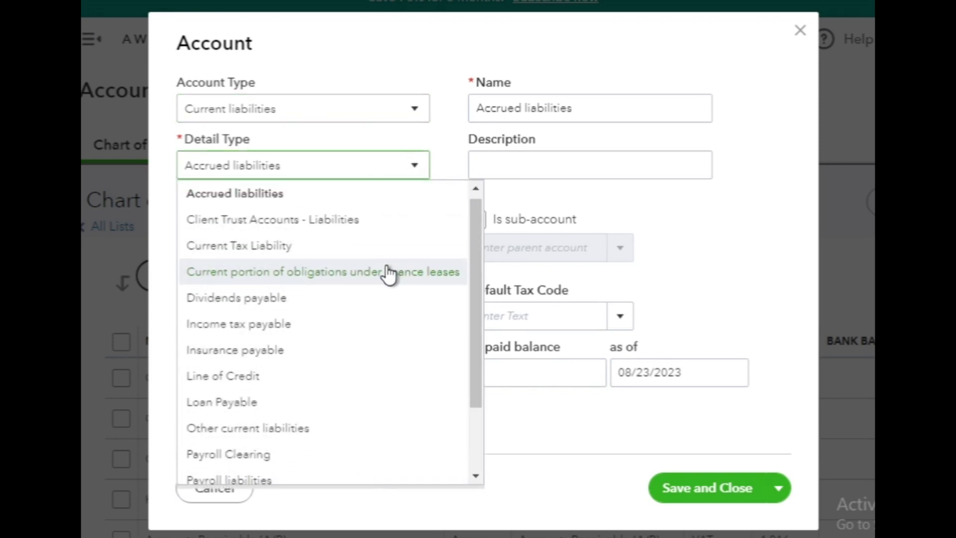
{"action": "left_click", "coordinate": [300, 352]}
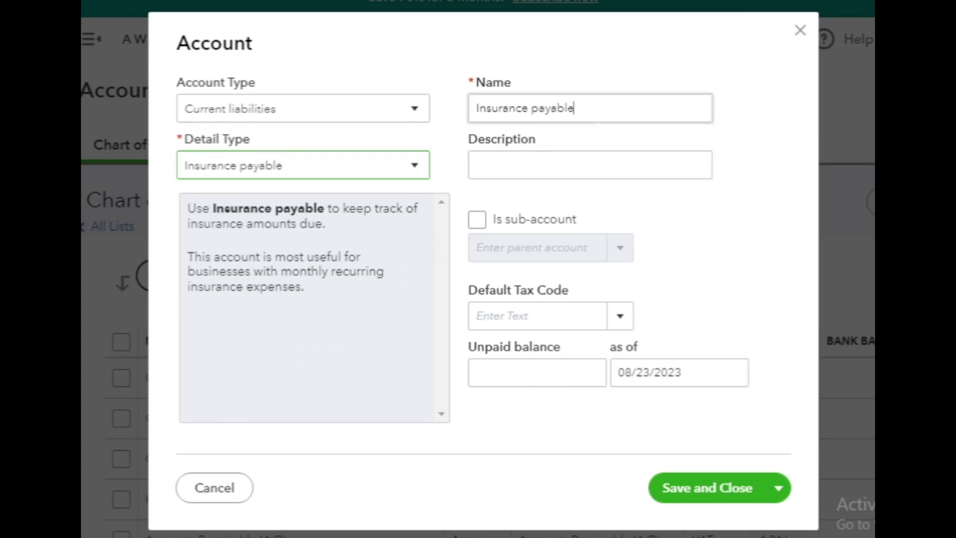
{"action": "triple_click", "coordinate": [573, 107]}
{"action": "left_click", "coordinate": [585, 162]}
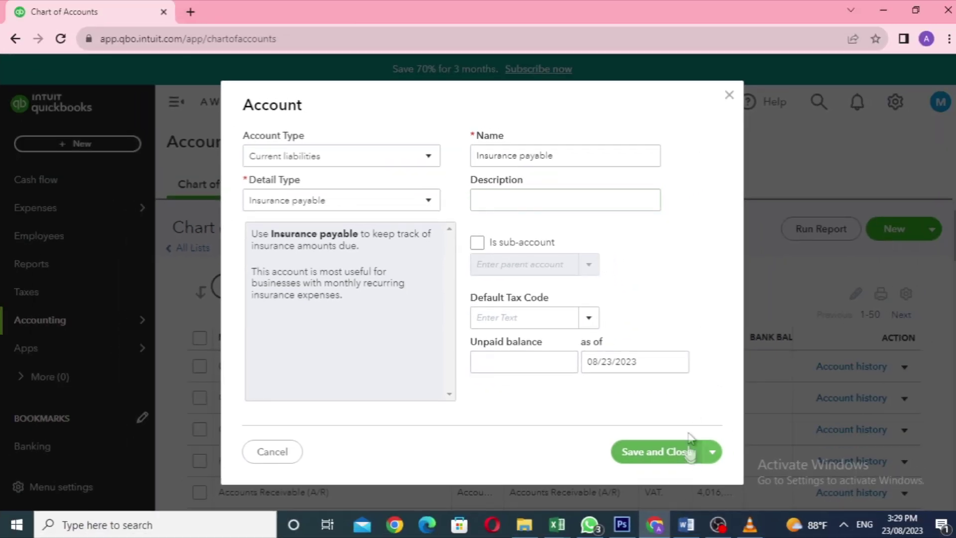
{"action": "left_click", "coordinate": [732, 478]}
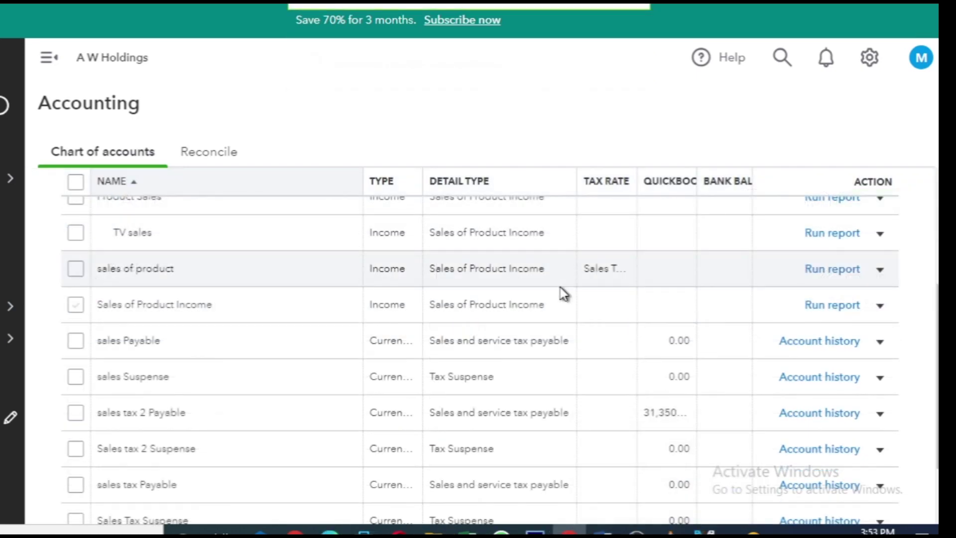
Scroll through the Chart of Accounts list to look for the Electricity account.
{"action": "scroll", "coordinate": [563, 294], "scroll_direction": "up", "scroll_amount": 2}
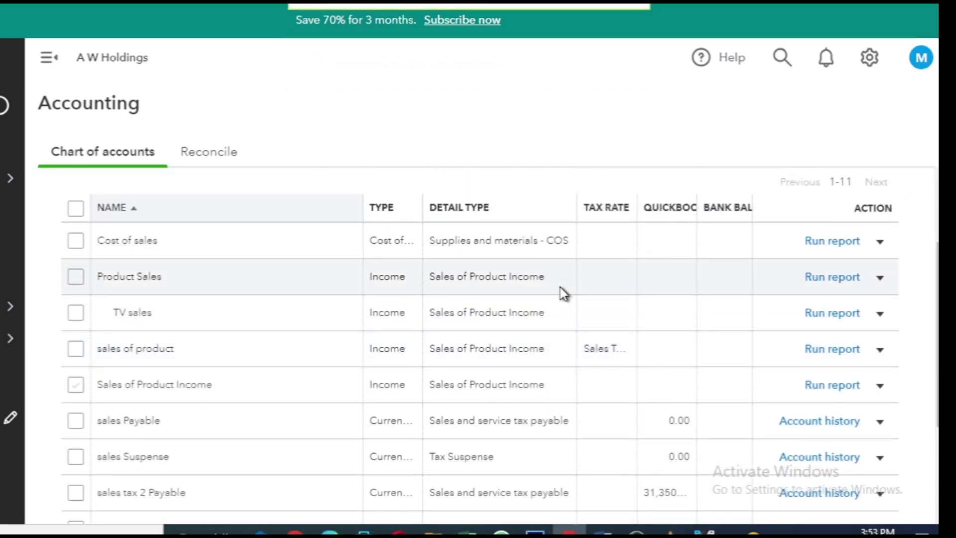
{"action": "scroll", "coordinate": [563, 293], "scroll_direction": "up", "scroll_amount": 1}
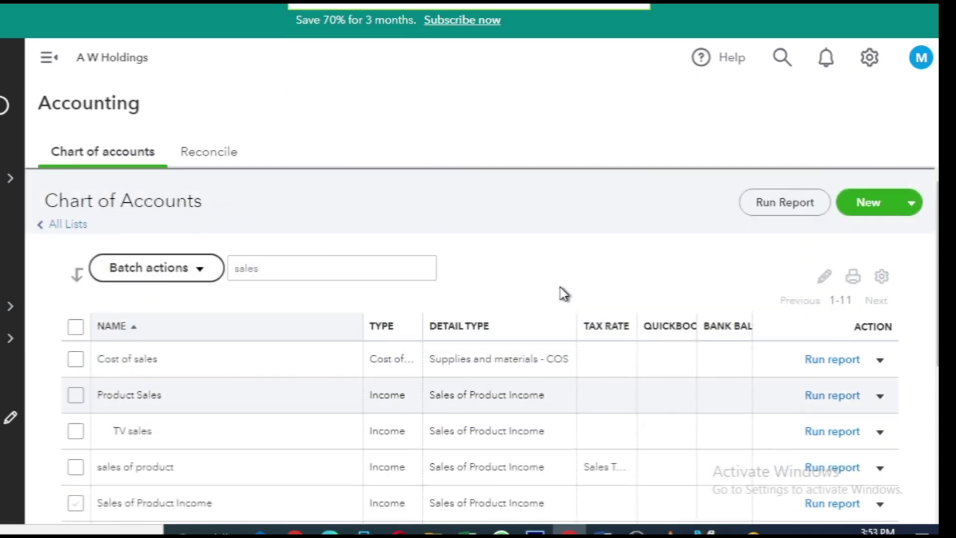
{"action": "scroll", "coordinate": [564, 294], "scroll_direction": "down", "scroll_amount": 5}
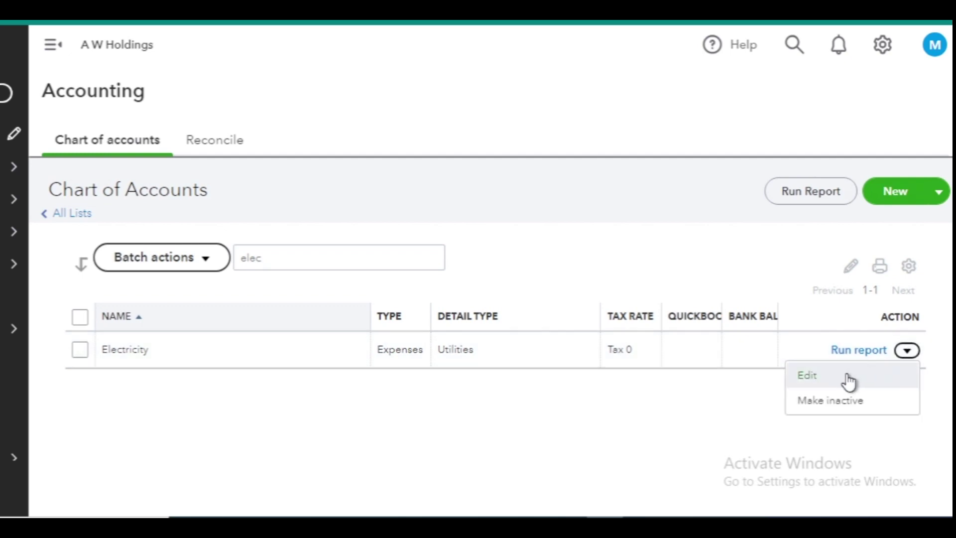
Edit the Electricity account to be a sub-account with Utilities as its parent, and save.
{"action": "double_click", "coordinate": [849, 381]}
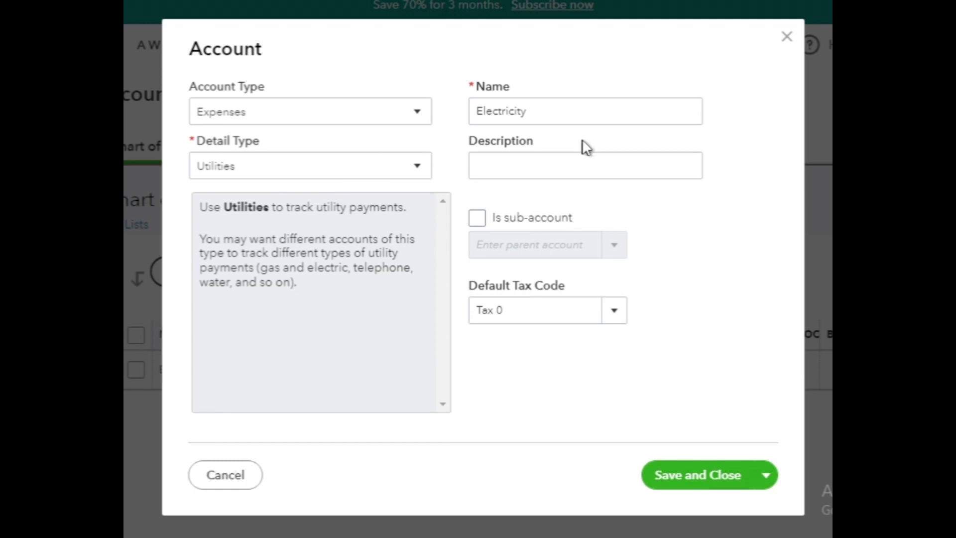
{"action": "left_click", "coordinate": [475, 219]}
{"action": "left_click", "coordinate": [550, 252]}
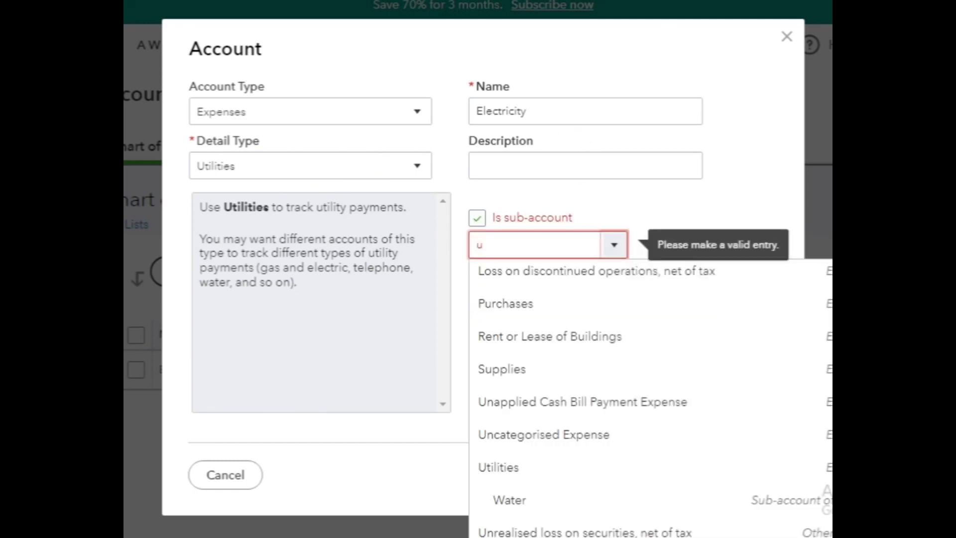
{"action": "left_click", "coordinate": [492, 470]}
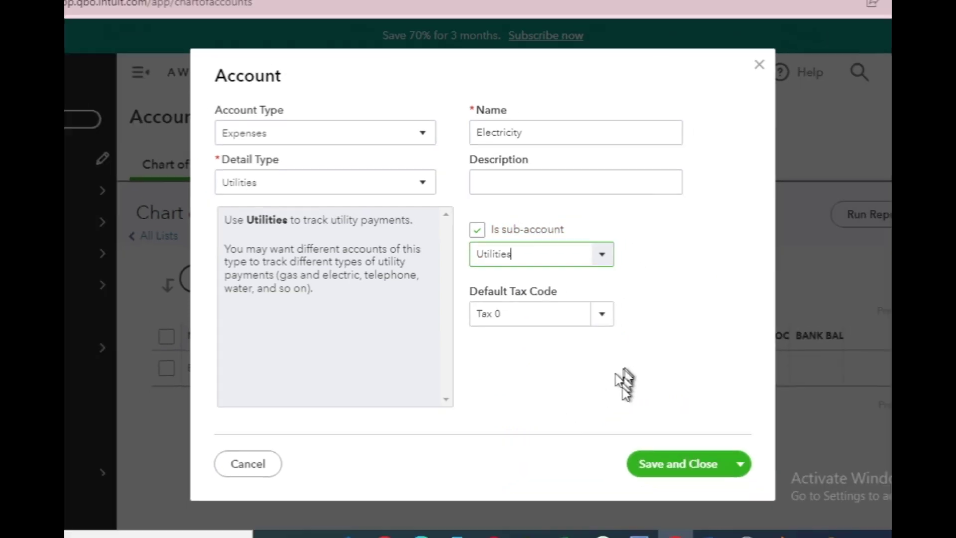
{"action": "left_click", "coordinate": [696, 473]}
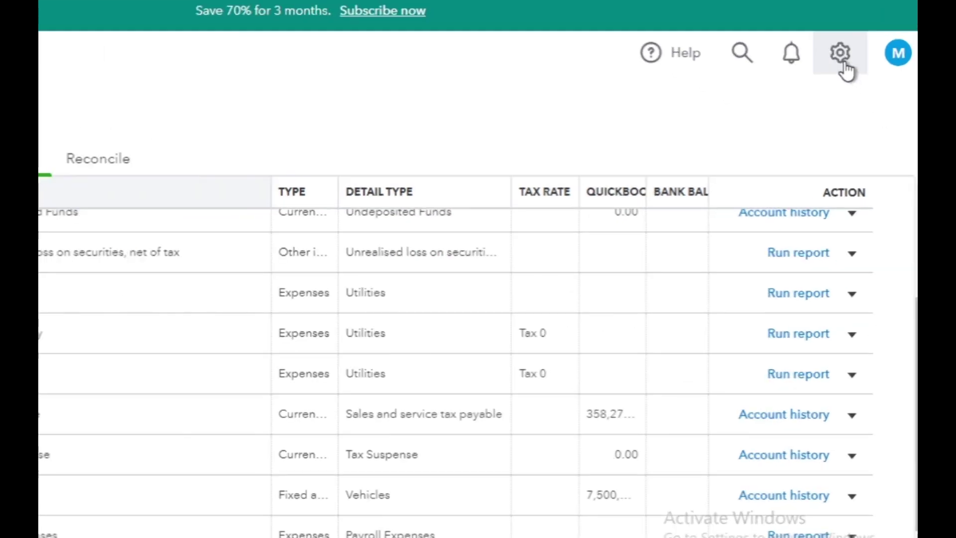
Turn on Enable account numbers in the Advanced Chart of accounts settings, then return to the Chart of Accounts.
{"action": "left_click", "coordinate": [843, 59]}
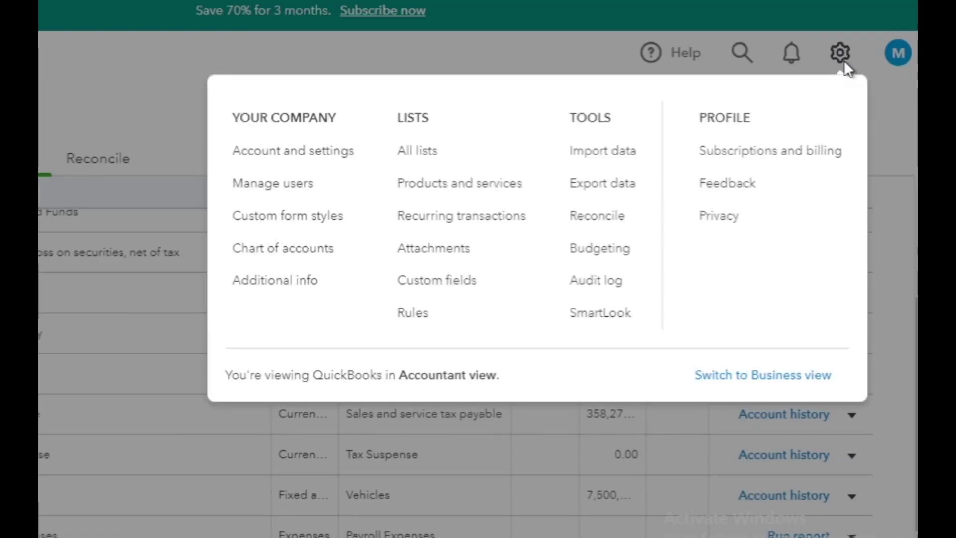
{"action": "left_click", "coordinate": [258, 151]}
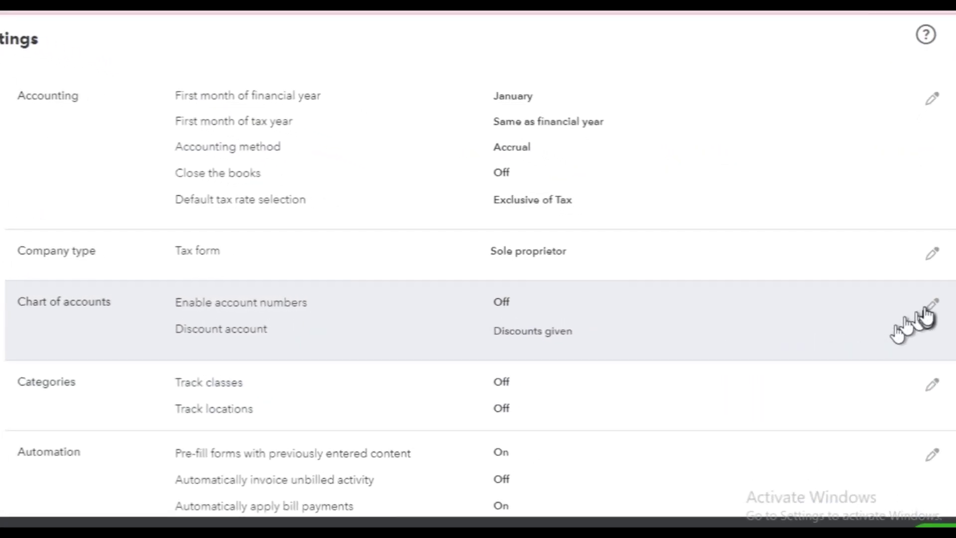
{"action": "left_click", "coordinate": [930, 306]}
{"action": "left_click", "coordinate": [518, 303]}
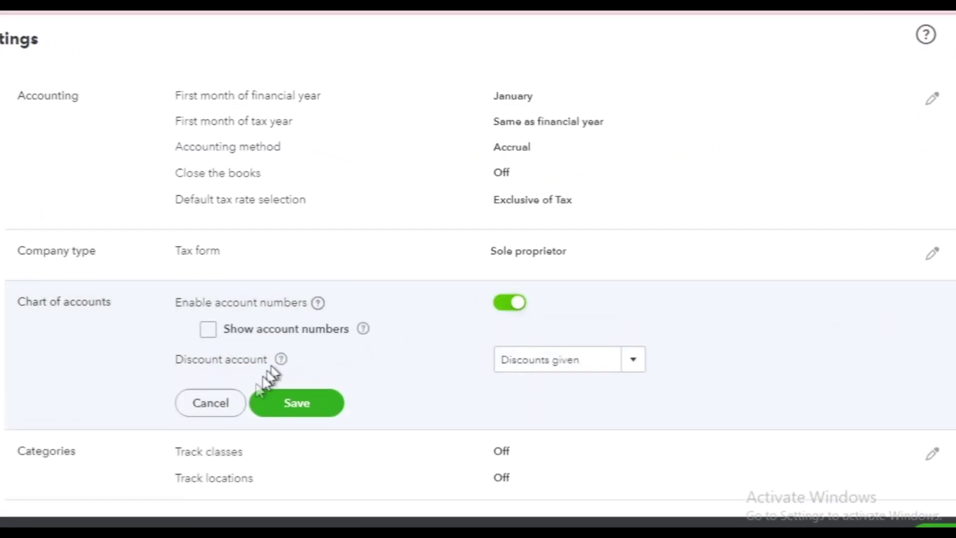
{"action": "left_click", "coordinate": [267, 412]}
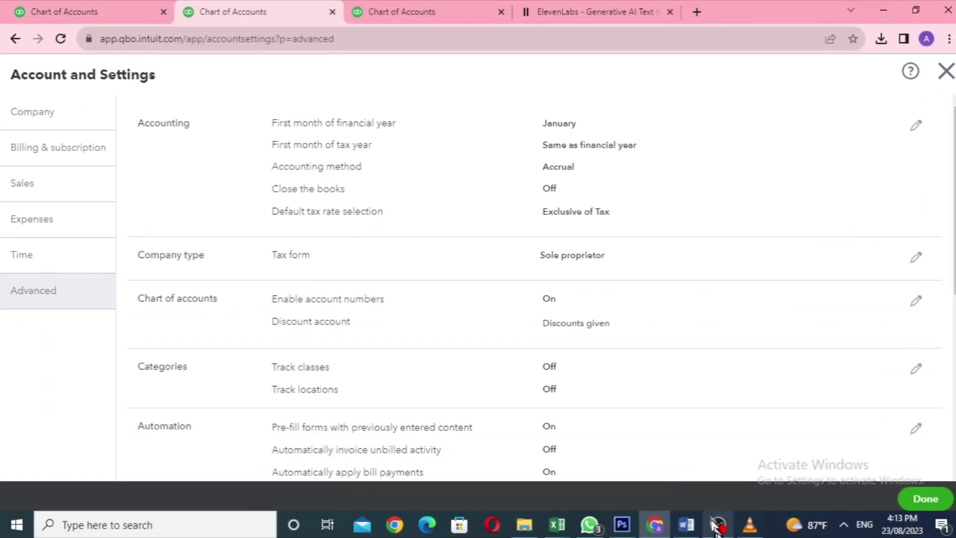
{"action": "left_click", "coordinate": [19, 6]}
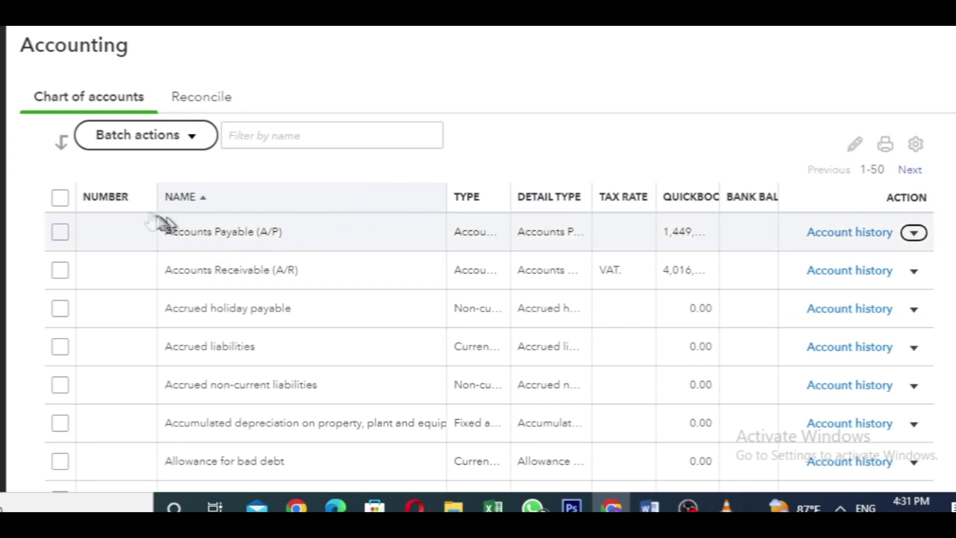
Give Accounts Payable (A/P) account number 142321 and save it.
{"action": "scroll", "coordinate": [144, 220], "scroll_direction": "down", "scroll_amount": 5}
{"action": "scroll", "coordinate": [144, 219], "scroll_direction": "up", "scroll_amount": 7}
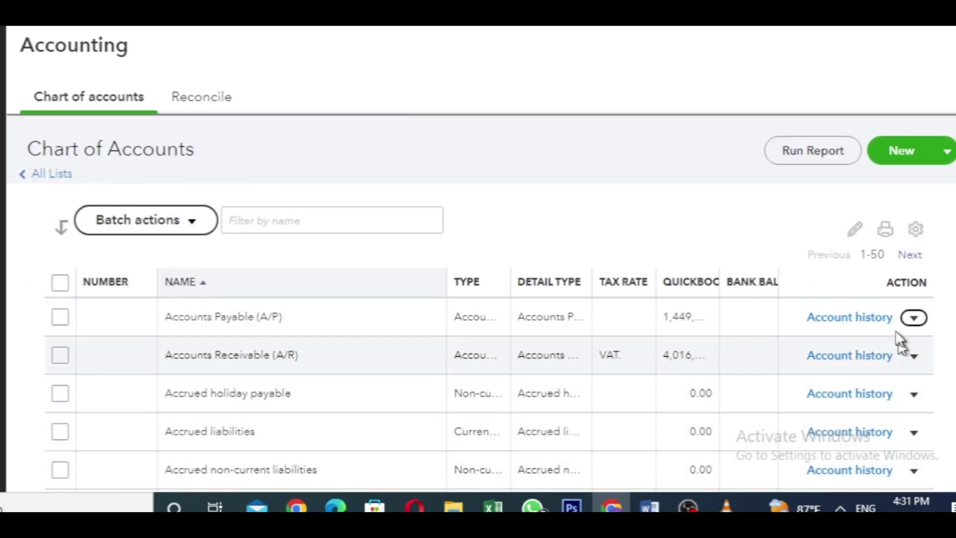
{"action": "left_click", "coordinate": [913, 318]}
{"action": "left_click", "coordinate": [836, 351]}
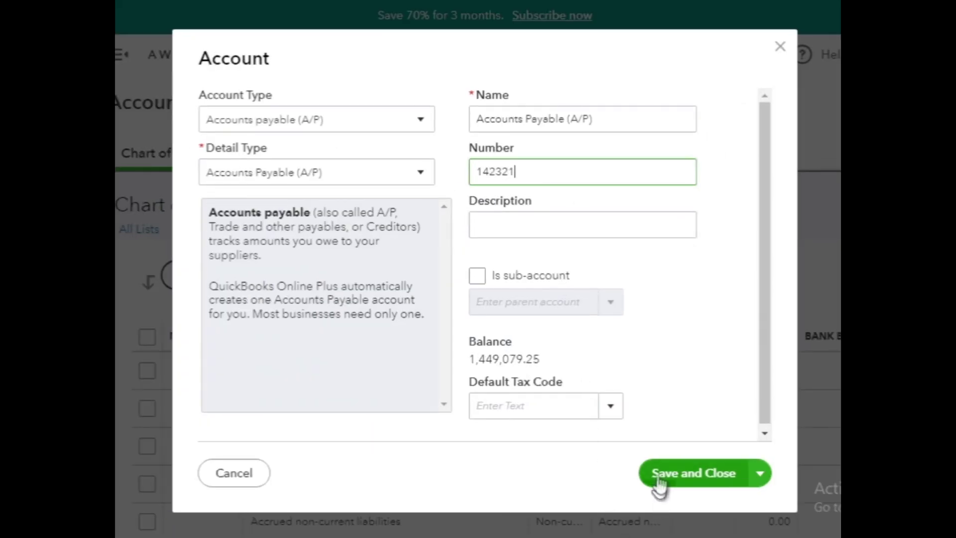
{"action": "left_click", "coordinate": [659, 476]}
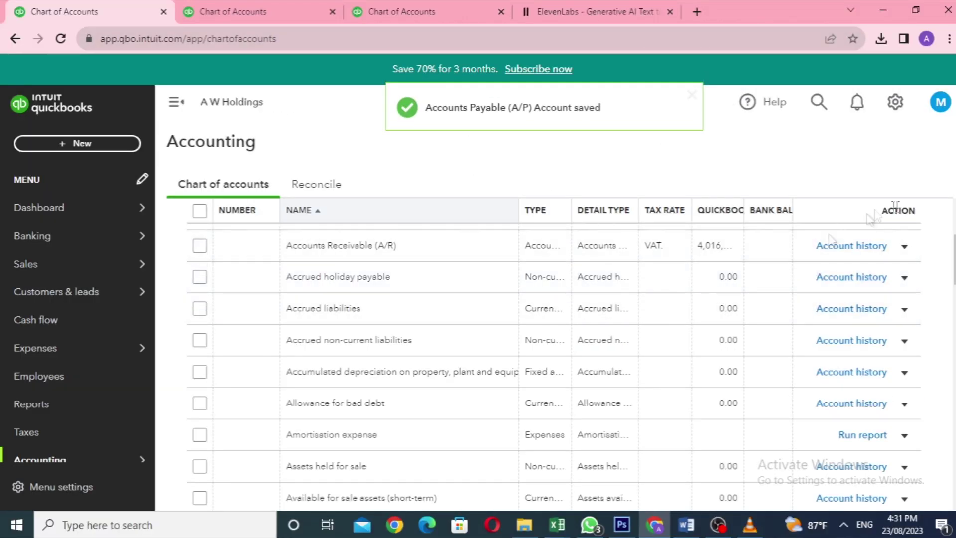
Open a new account form and close it without saving.
{"action": "scroll", "coordinate": [891, 209], "scroll_direction": "up", "scroll_amount": 3}
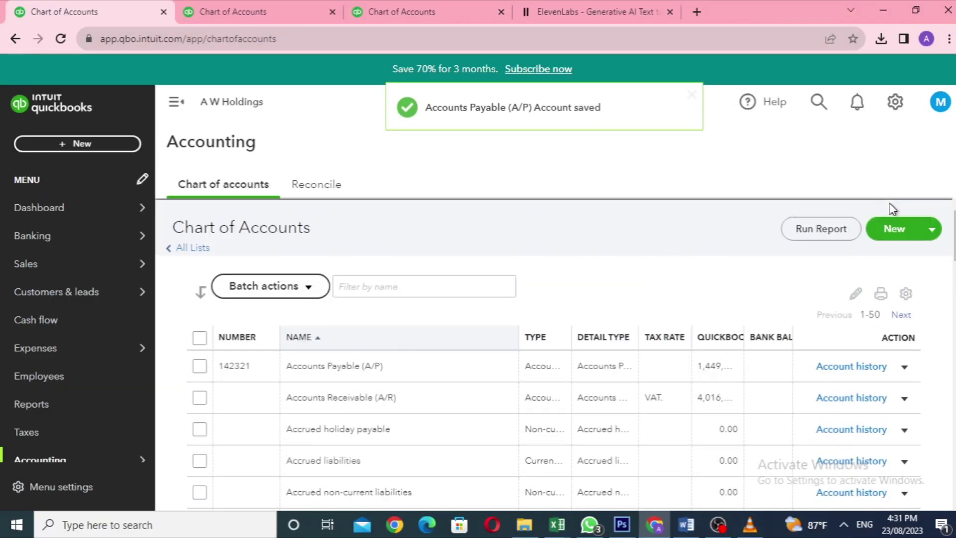
{"action": "left_click", "coordinate": [900, 230]}
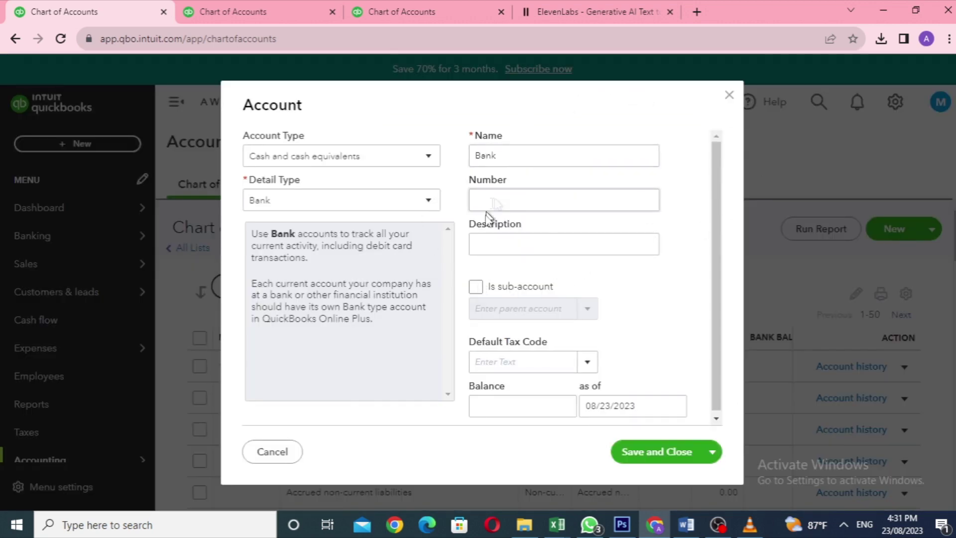
{"action": "left_click", "coordinate": [728, 97]}
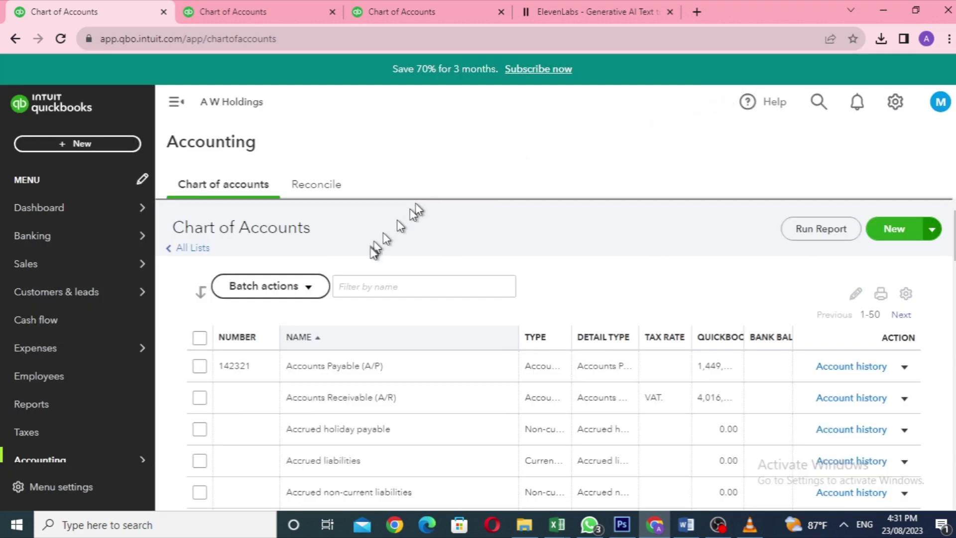
{"action": "scroll", "coordinate": [371, 264], "scroll_direction": "down", "scroll_amount": 10}
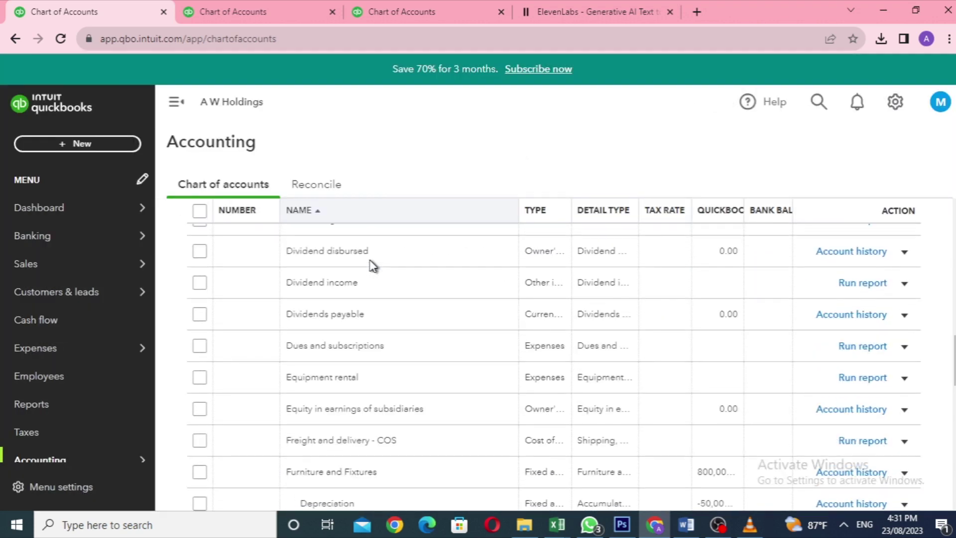
{"action": "scroll", "coordinate": [373, 262], "scroll_direction": "up", "scroll_amount": 10}
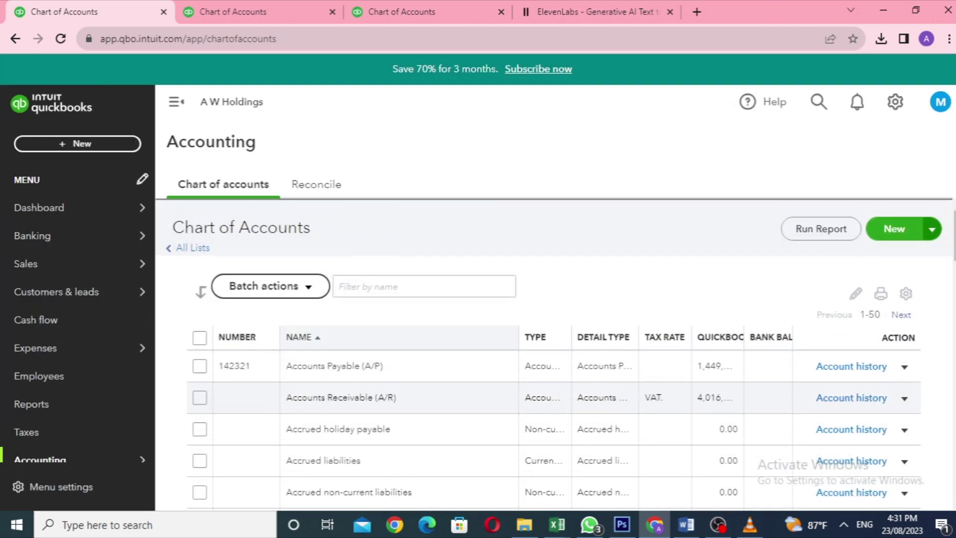
{"action": "scroll", "coordinate": [372, 262], "scroll_direction": "down", "scroll_amount": 12}
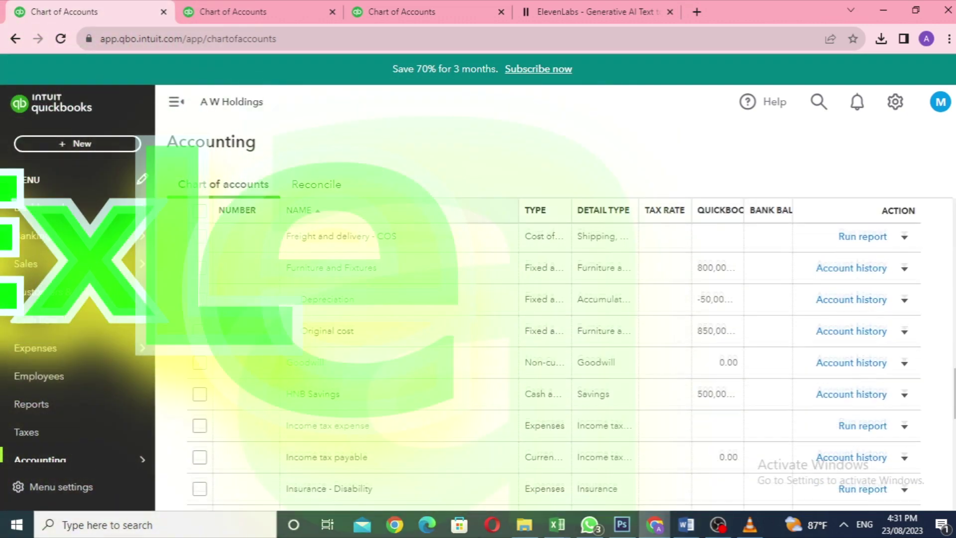
{"action": "scroll", "coordinate": [372, 261], "scroll_direction": "down", "scroll_amount": 10}
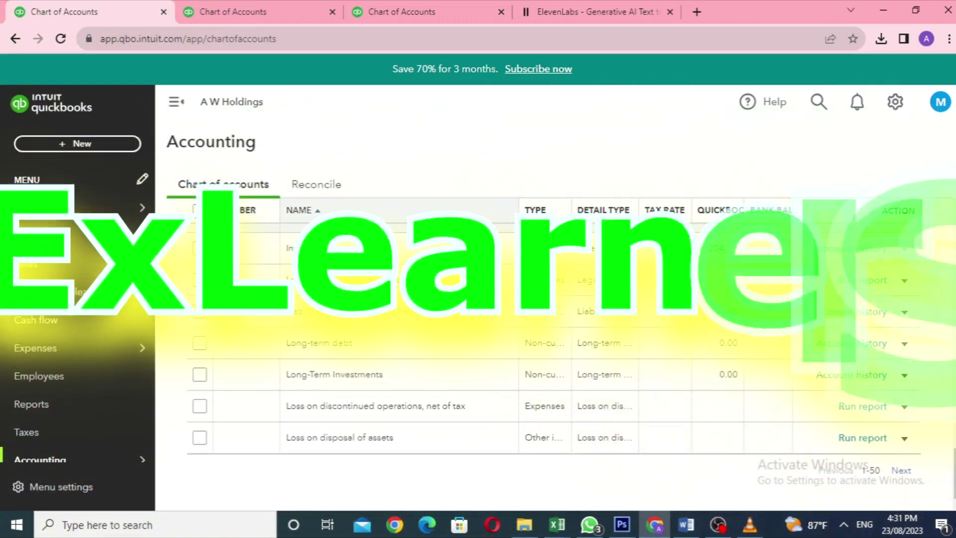
{"action": "mouse_move", "coordinate": [715, 526]}
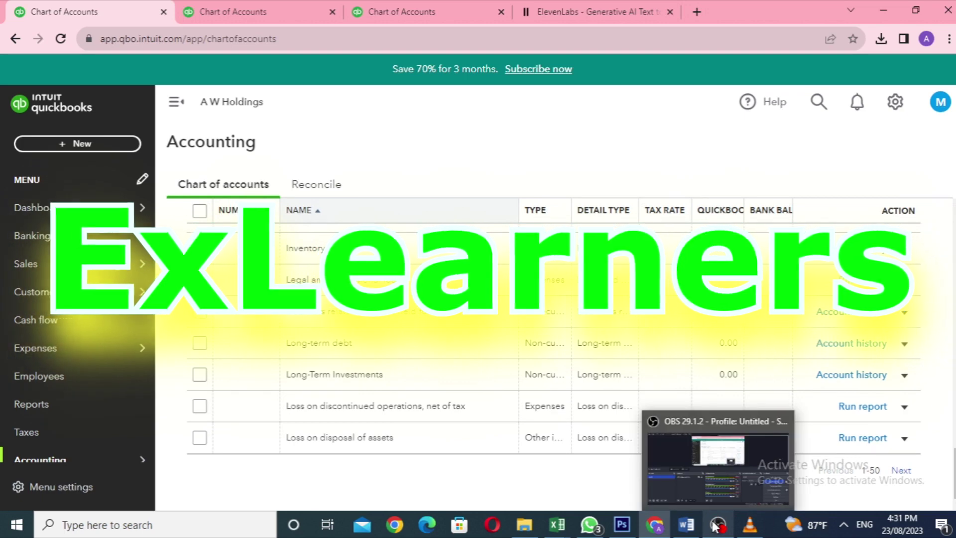